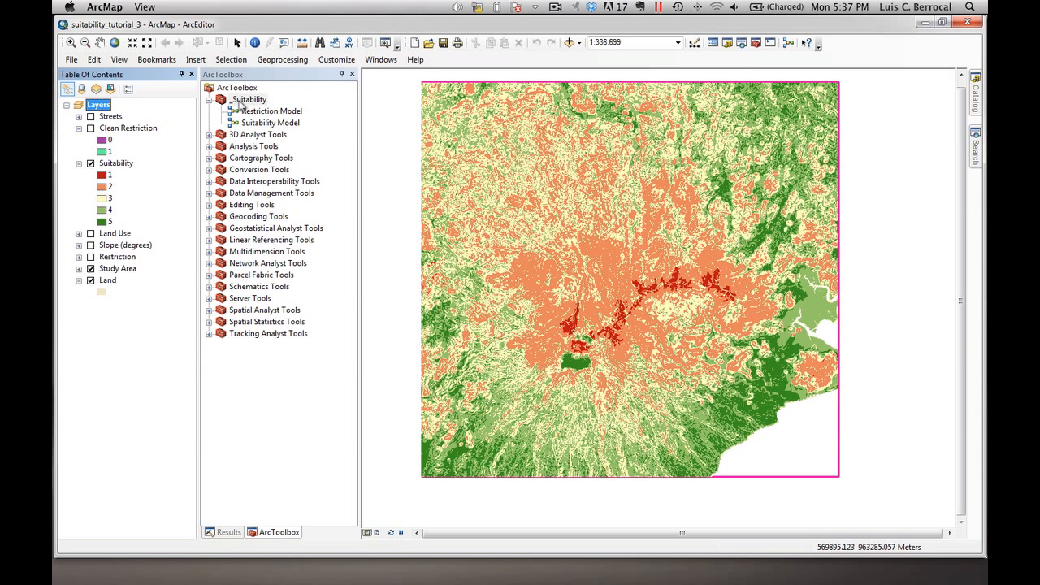
# Create a new model in the _Suitability toolbox.
pyautogui.rightClick(244, 99)
pyautogui.moveTo(274, 174)
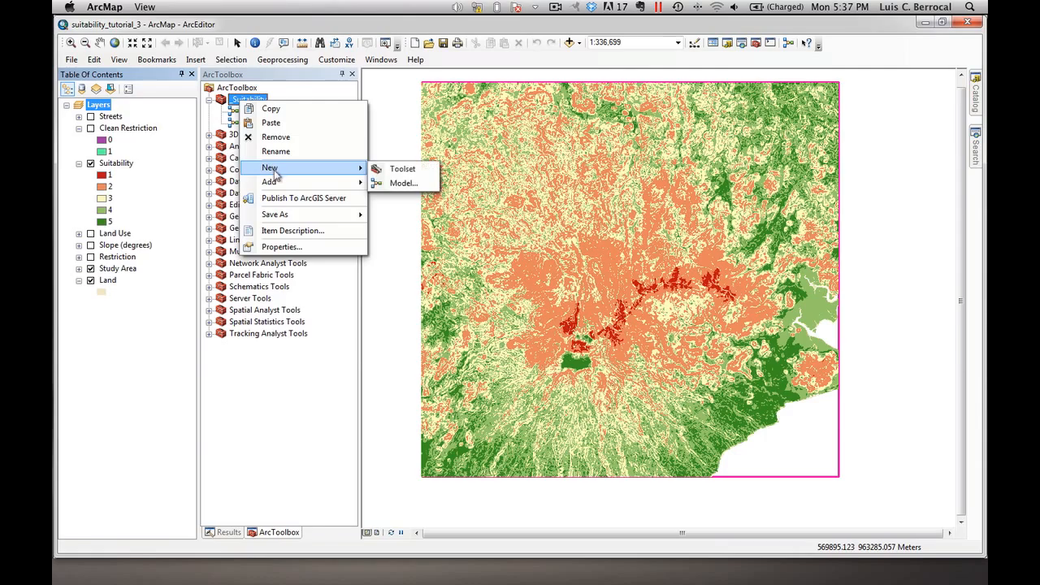
pyautogui.click(401, 182)
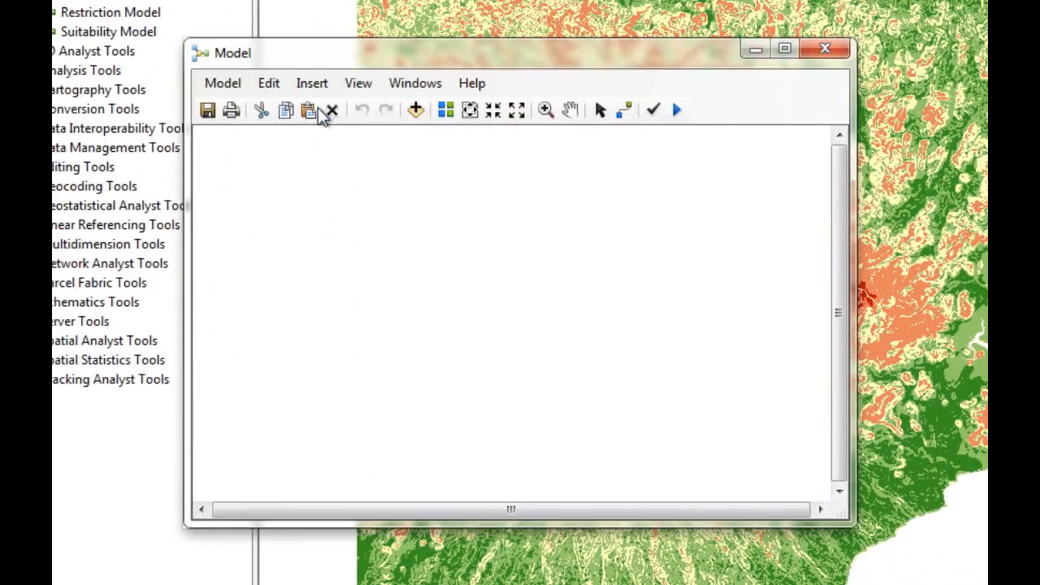
# Name the new model SuitableParcels and label it Suitable Parcels in its properties.
pyautogui.click(227, 83)
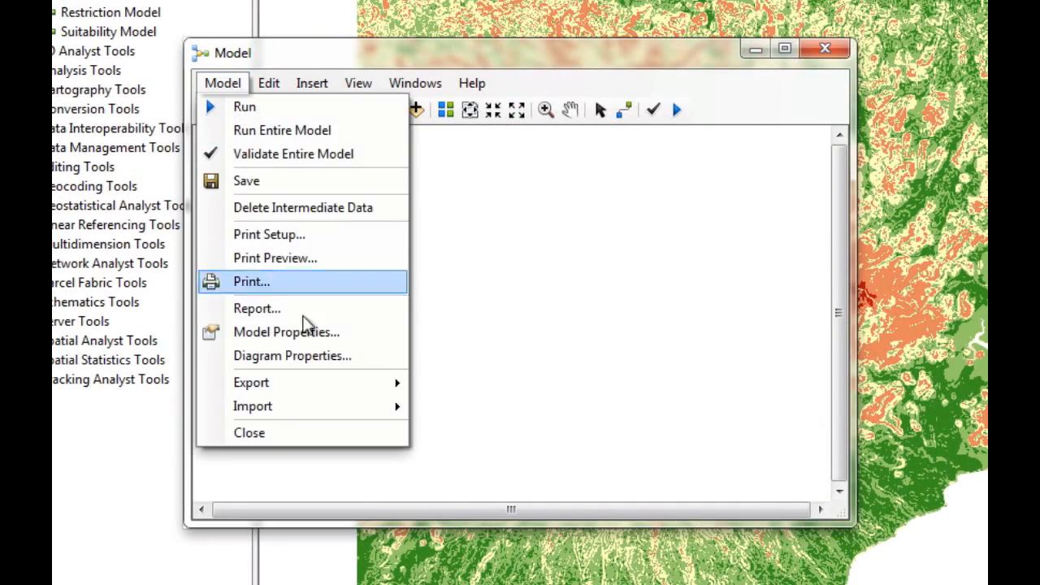
pyautogui.click(305, 337)
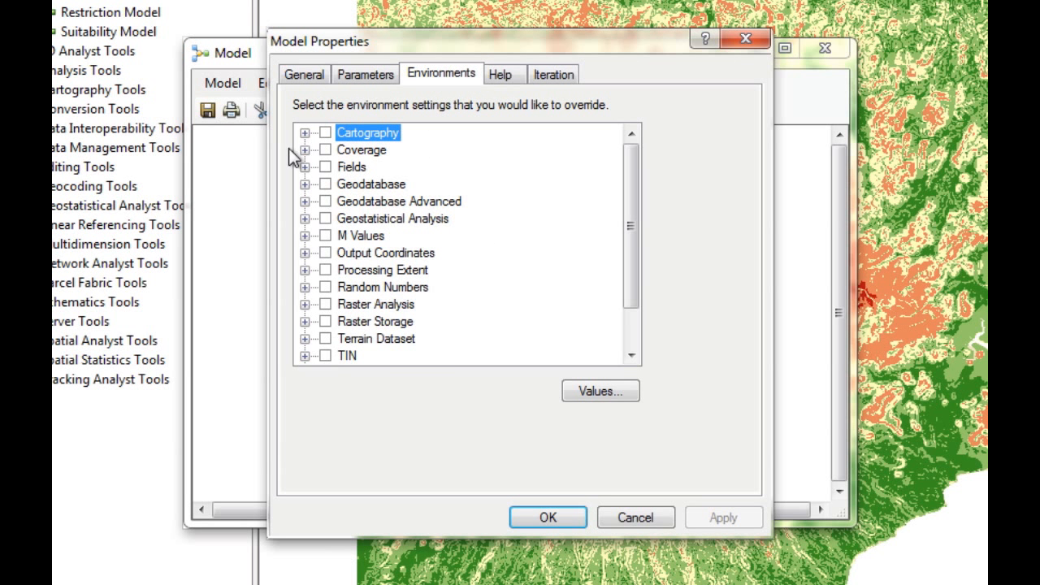
pyautogui.click(307, 73)
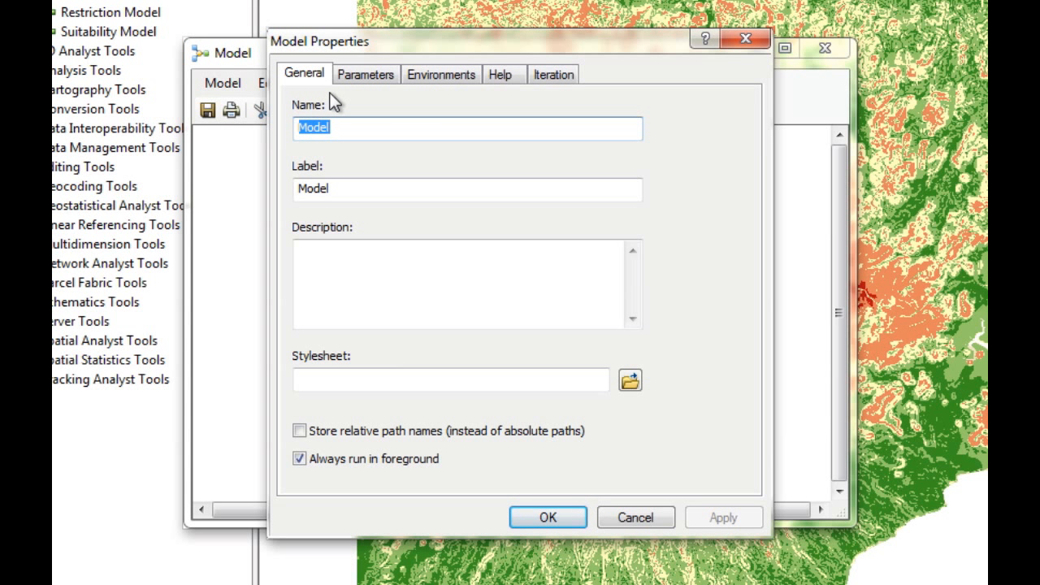
pyautogui.write('SuitablePar')
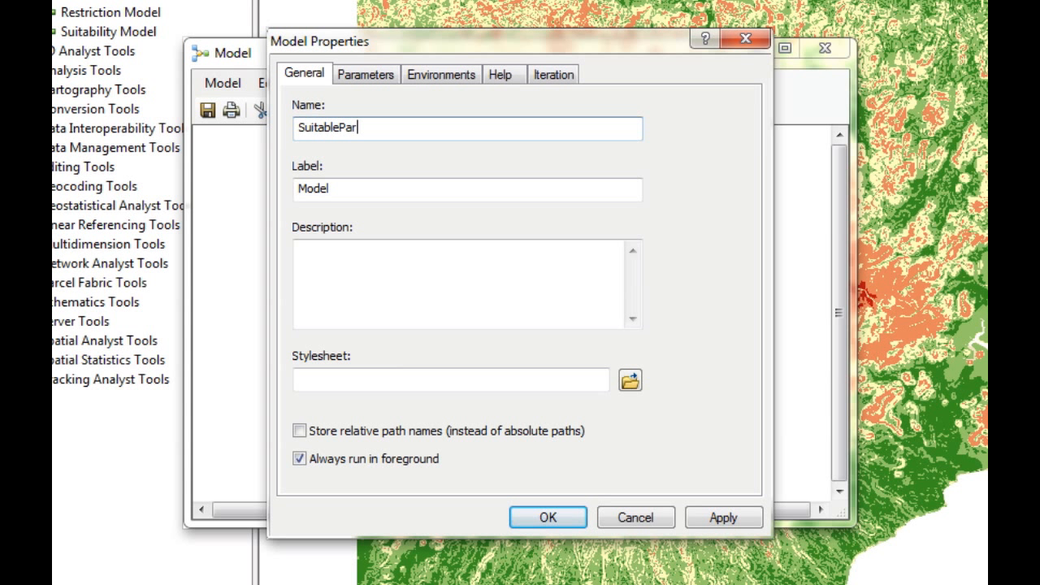
pyautogui.write('cels')
pyautogui.press('Tab')
pyautogui.write('Sui')
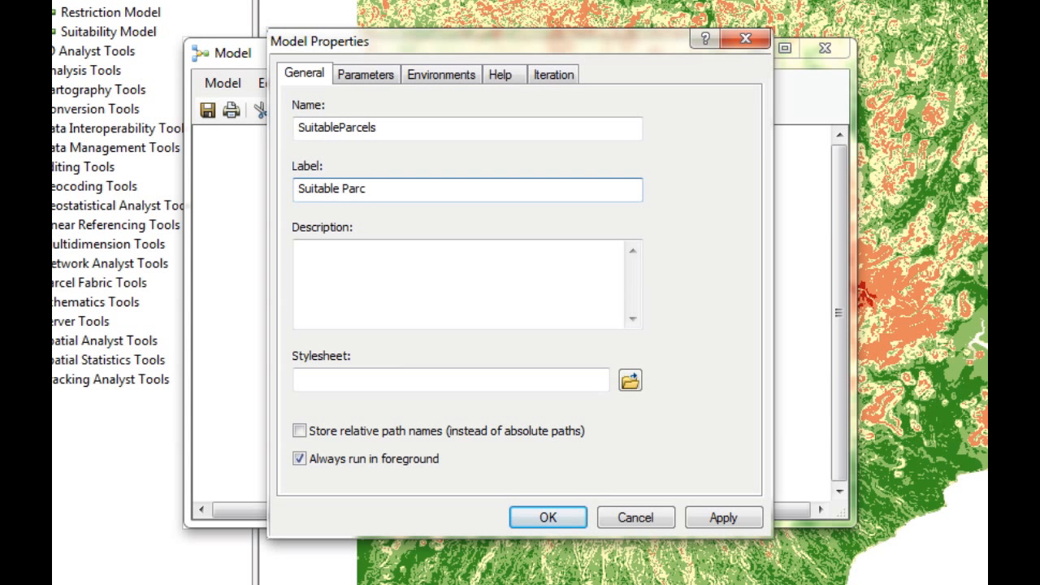
# Select Processing Extent, Raster Analysis and Workspace as the environment settings the model overrides.
pyautogui.click(381, 75)
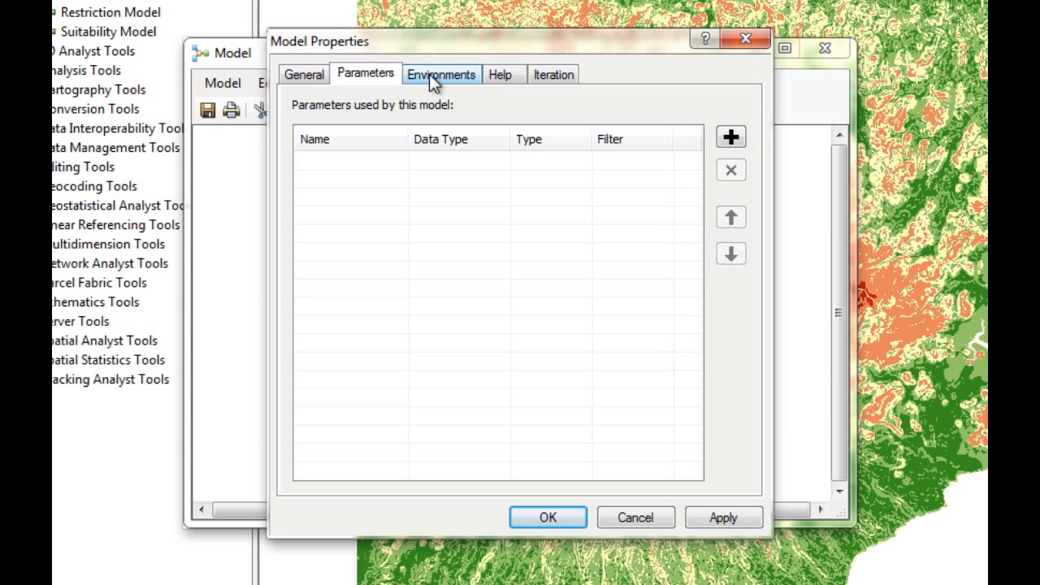
pyautogui.click(429, 75)
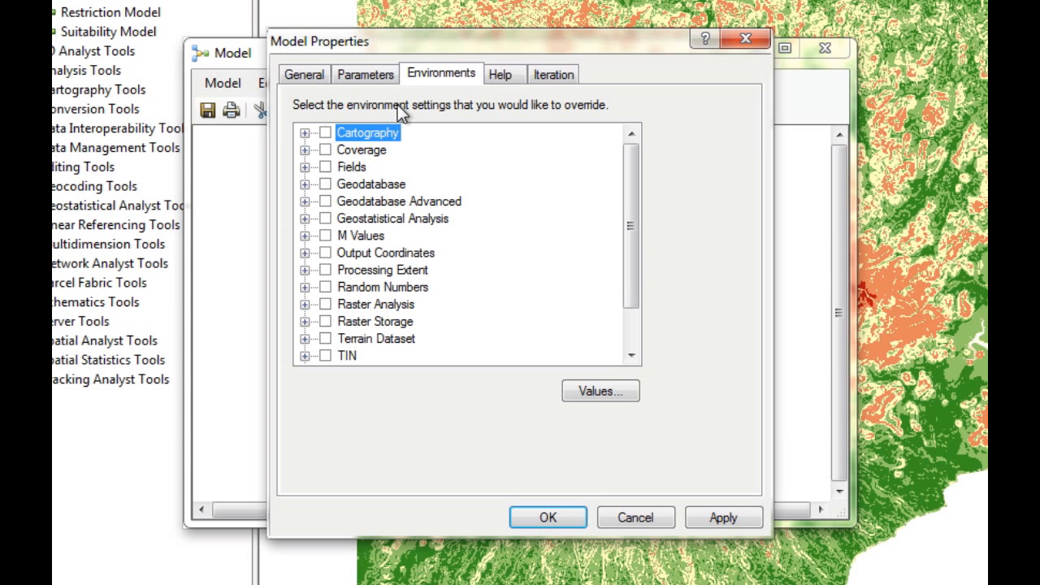
pyautogui.click(325, 270)
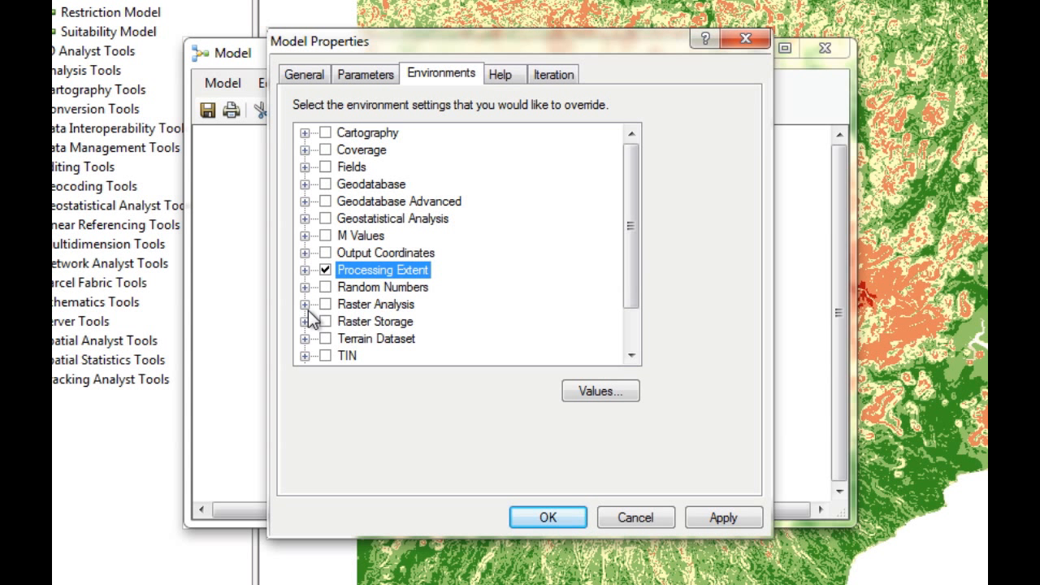
pyautogui.click(324, 306)
pyautogui.click(325, 305)
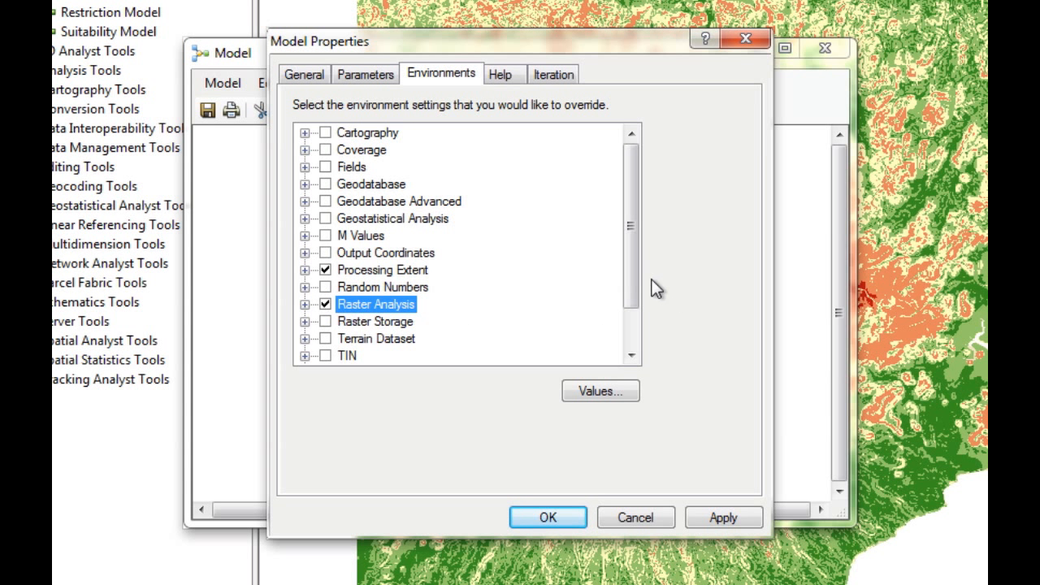
pyautogui.moveTo(631, 297); pyautogui.dragTo(578, 334)
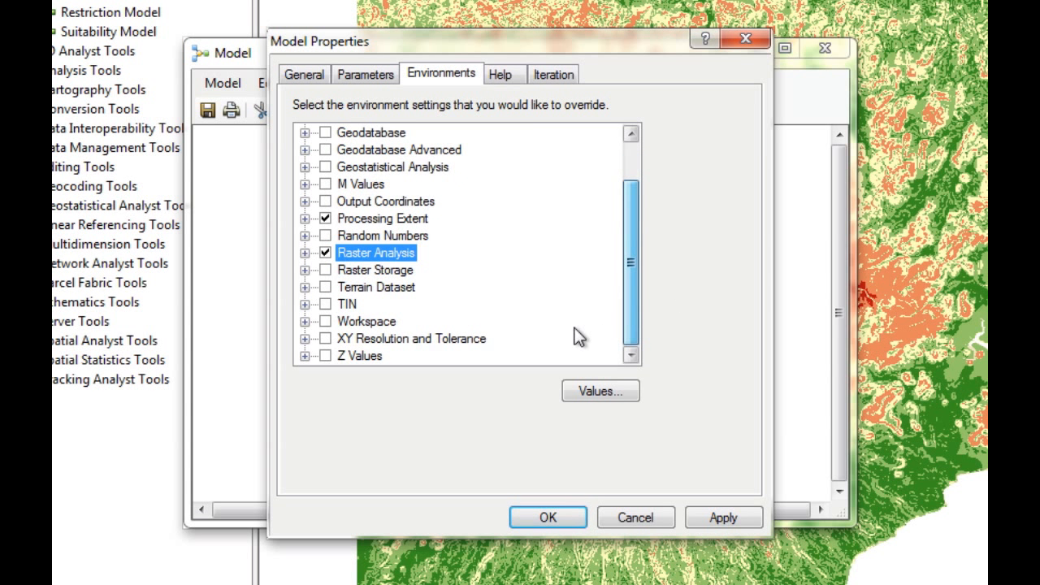
pyautogui.click(325, 322)
# Set the snap raster to Restriction\DEM in the processing extent values of the model's environment settings.
pyautogui.click(598, 390)
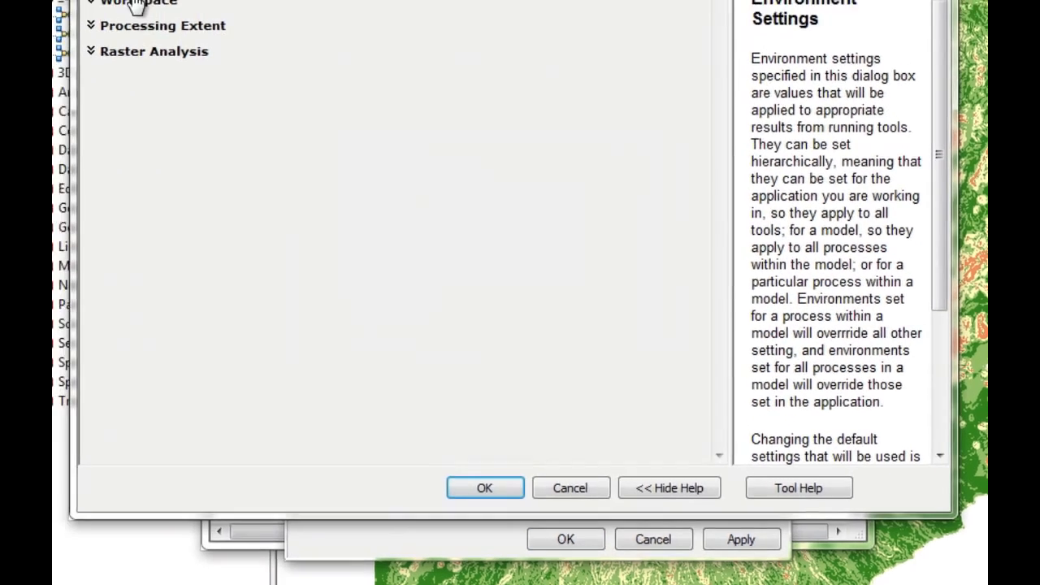
pyautogui.moveTo(398, 54); pyautogui.dragTo(85, 55)
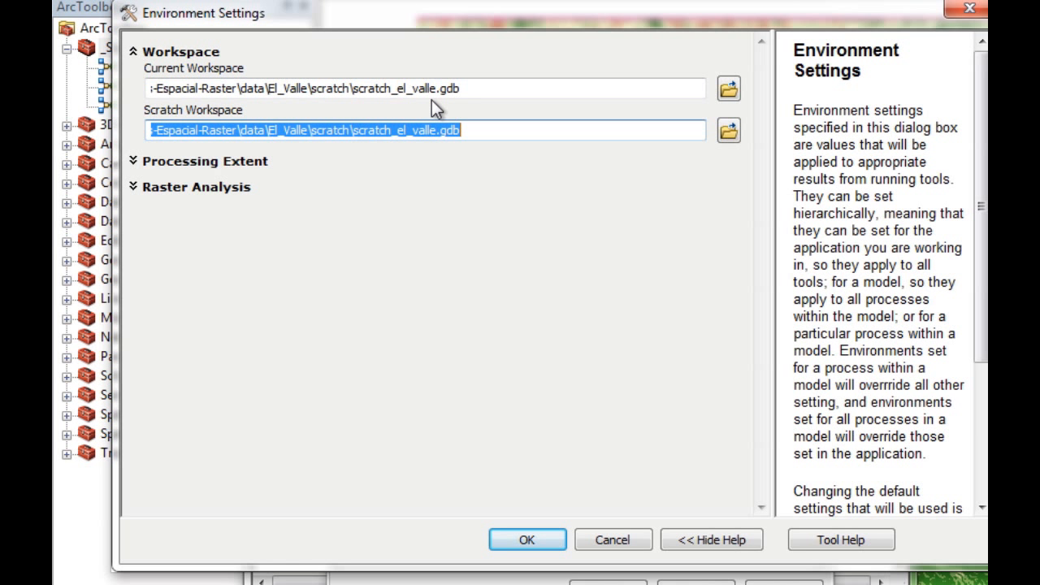
pyautogui.click(209, 163)
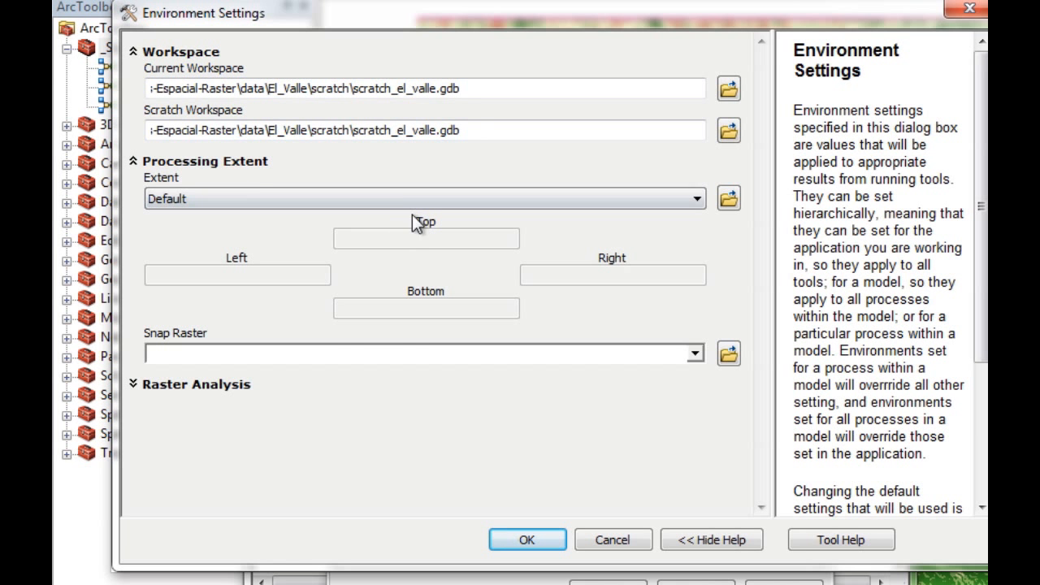
pyautogui.click(694, 354)
pyautogui.click(225, 471)
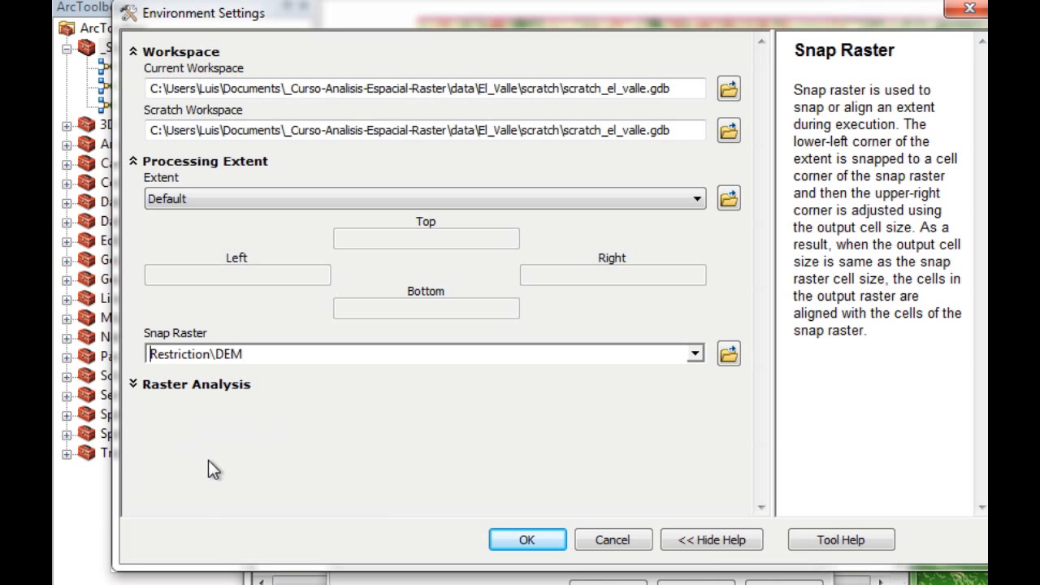
# Set the raster analysis cell size to Same as layer DEM and accept the environment settings and model properties.
pyautogui.click(209, 393)
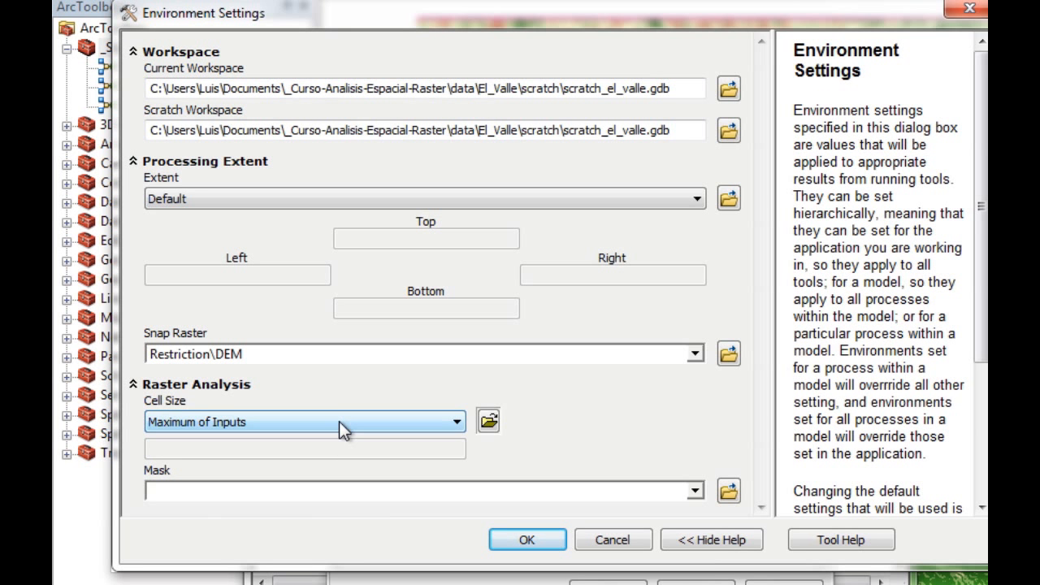
pyautogui.click(339, 421)
pyautogui.click(262, 538)
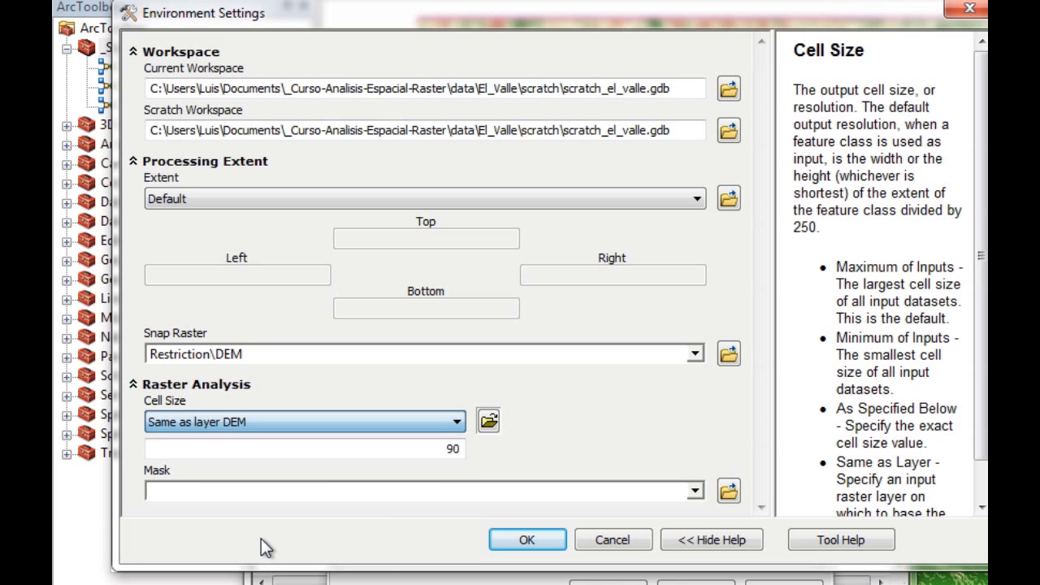
pyautogui.click(530, 540)
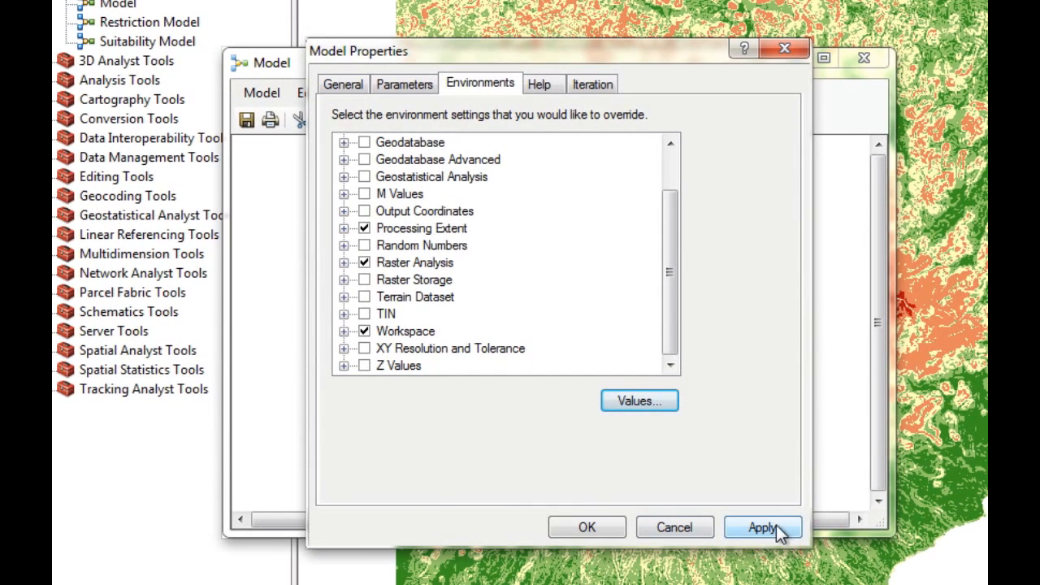
pyautogui.click(776, 524)
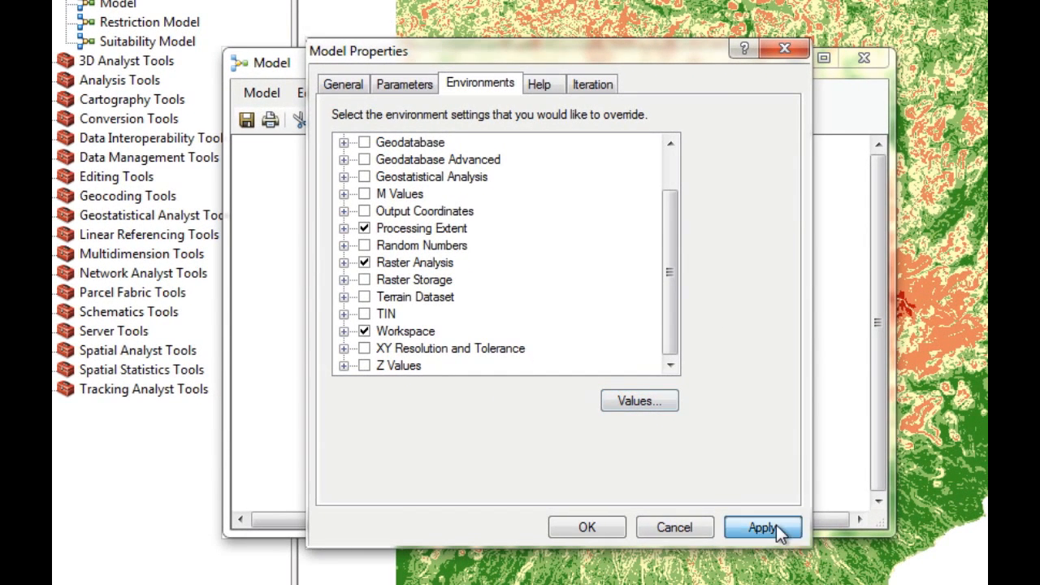
pyautogui.click(568, 525)
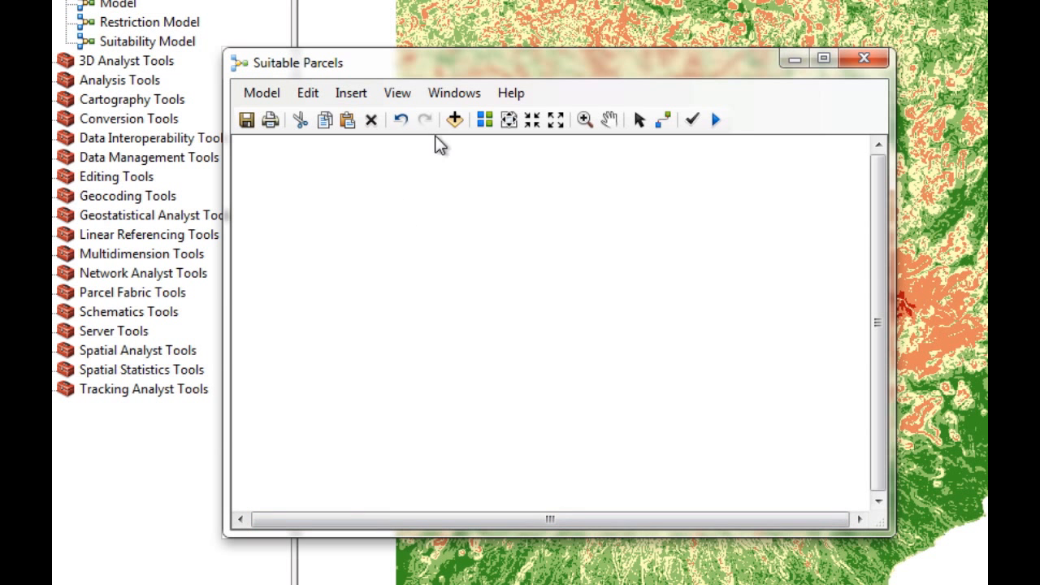
# Add the Times tool from the Spatial Analyst Math toolset to the Suitable Parcels model.
pyautogui.moveTo(418, 70); pyautogui.dragTo(526, 34)
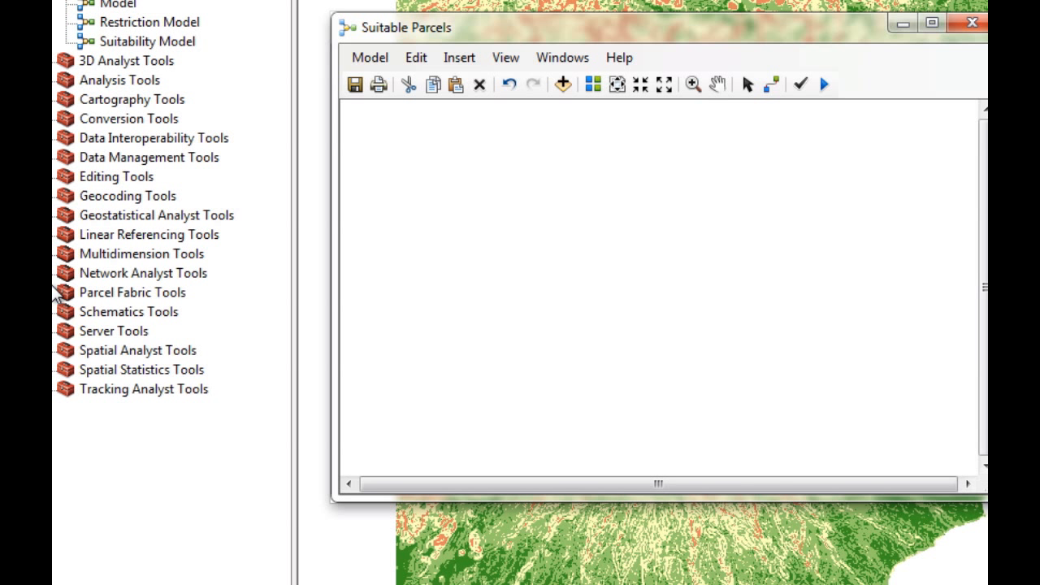
pyautogui.click(54, 363)
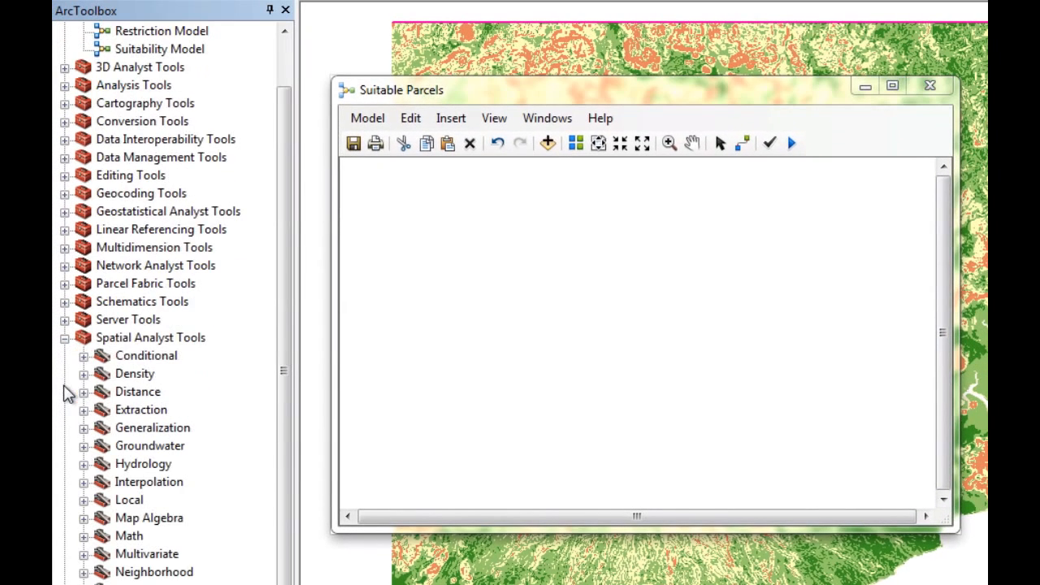
pyautogui.click(85, 537)
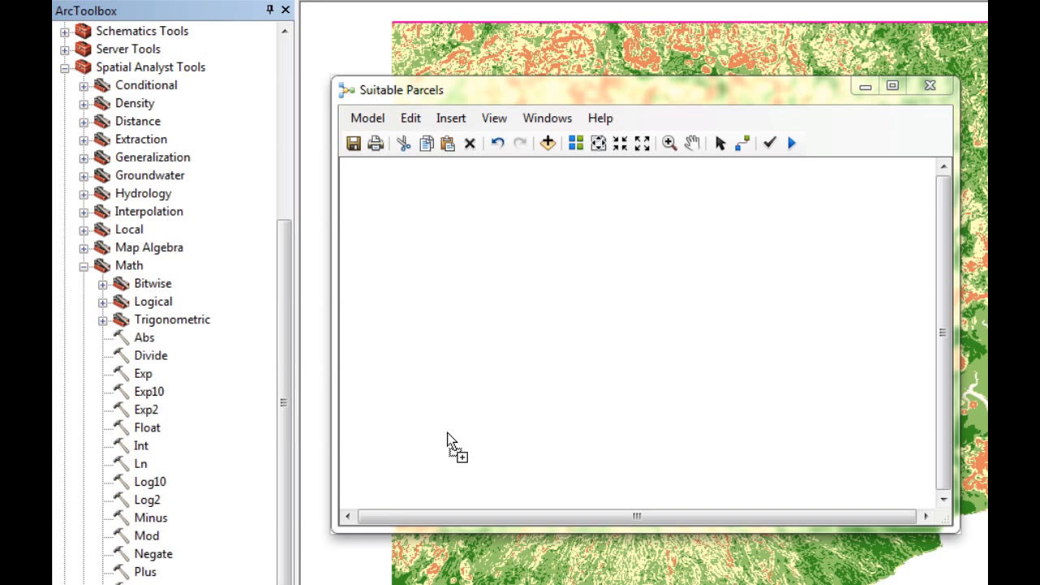
pyautogui.moveTo(448, 441); pyautogui.dragTo(523, 332)
# Set Clean Restriction and Suitability as the two input rasters of the Times tool, keeping the default output raster.
pyautogui.doubleClick(520, 323)
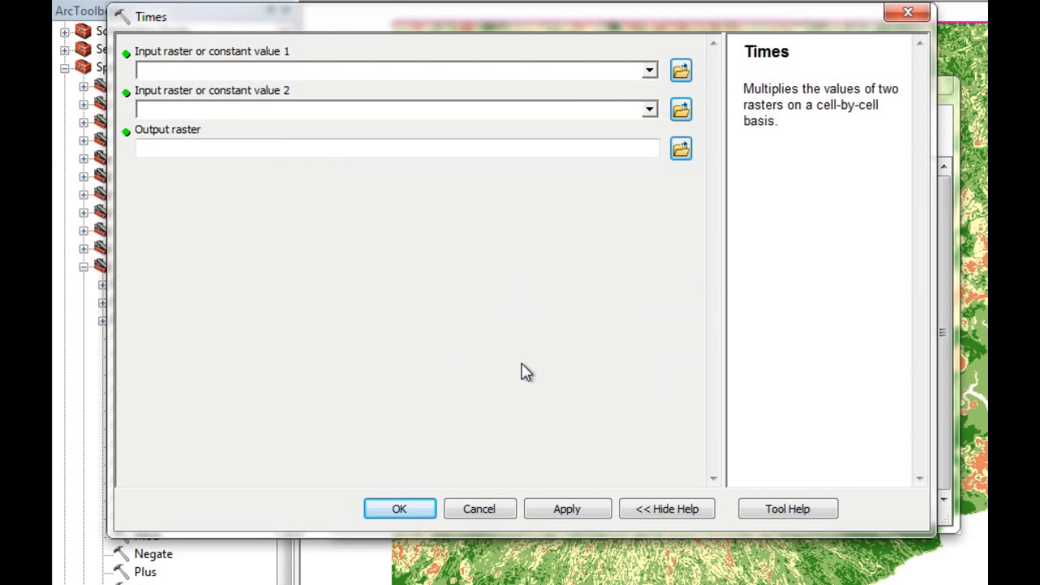
pyautogui.click(649, 72)
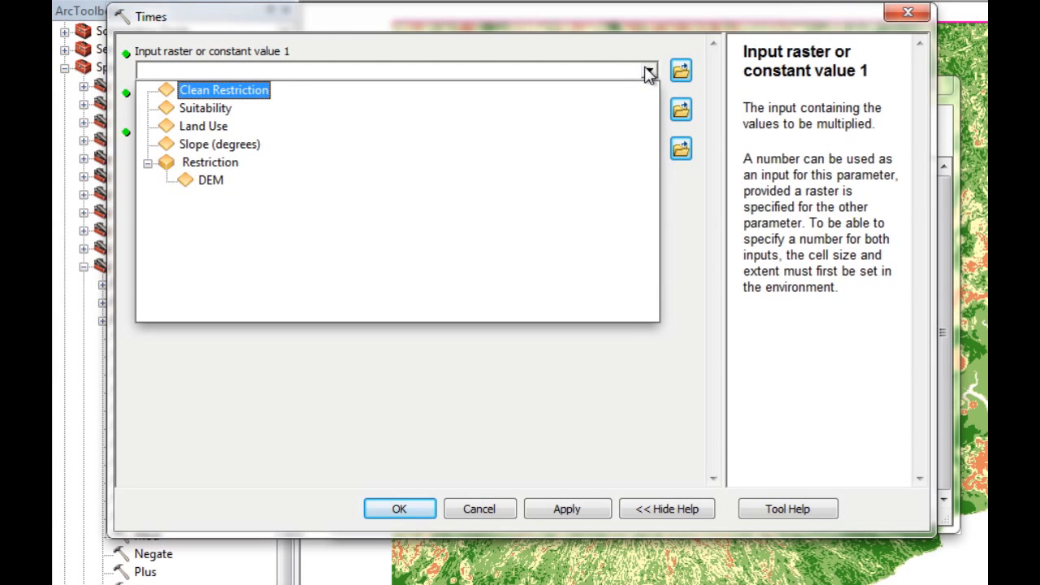
pyautogui.click(236, 95)
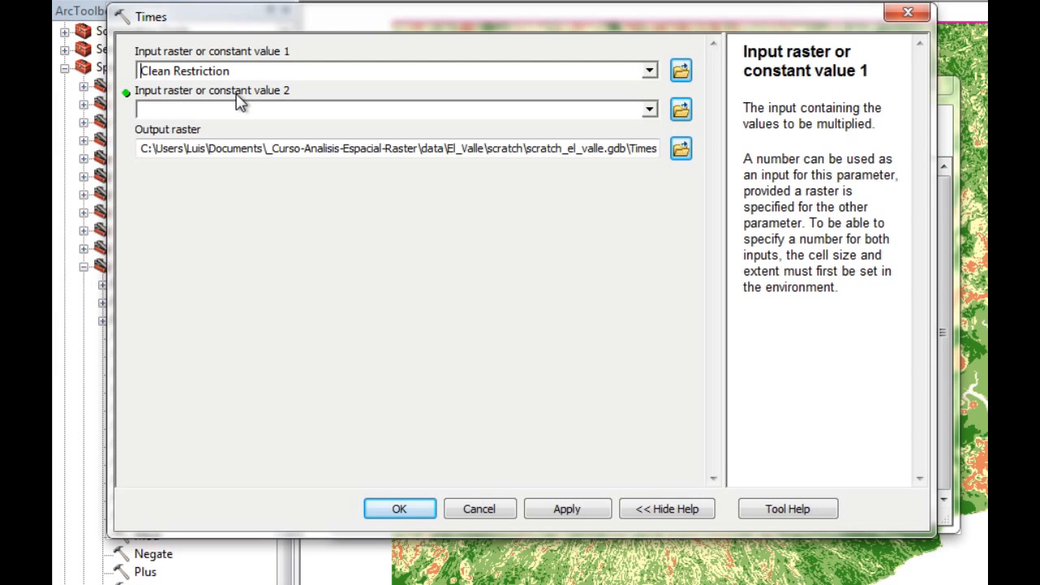
pyautogui.click(649, 109)
pyautogui.click(218, 151)
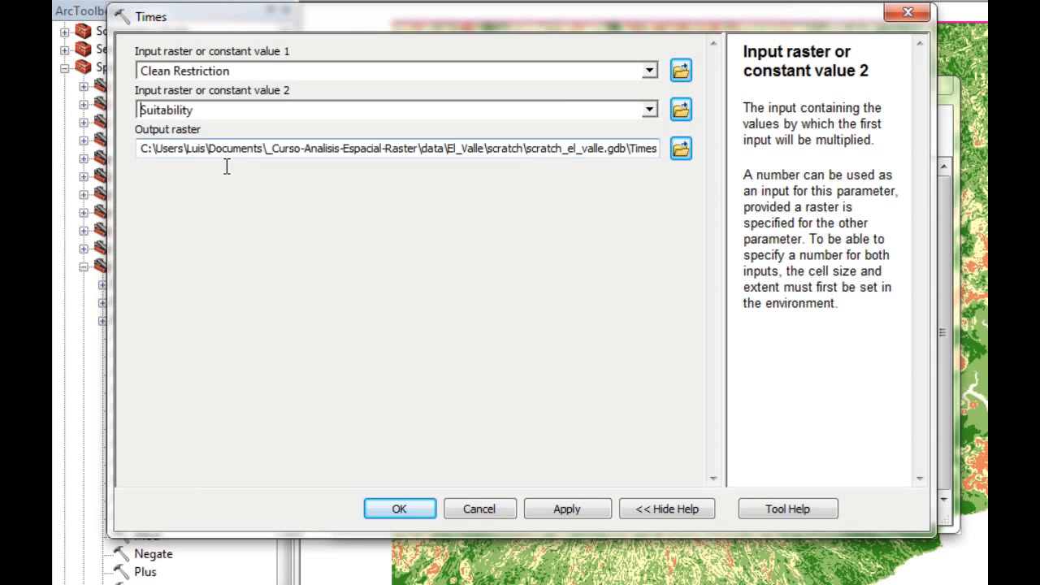
pyautogui.click(417, 511)
# Rename the output element of the Times tool as Final Suitability.
pyautogui.click(671, 322)
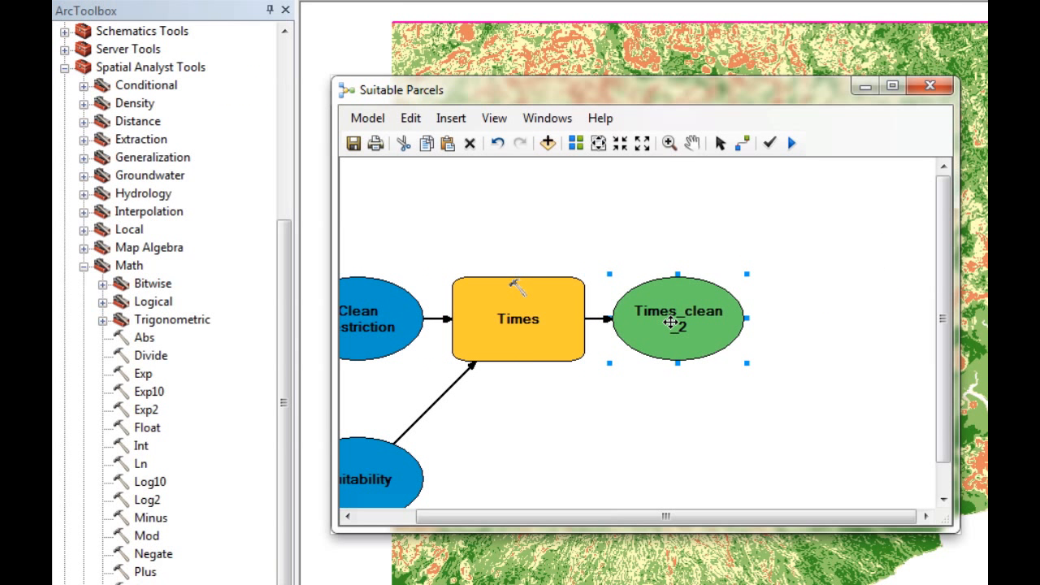
pyautogui.rightClick(671, 323)
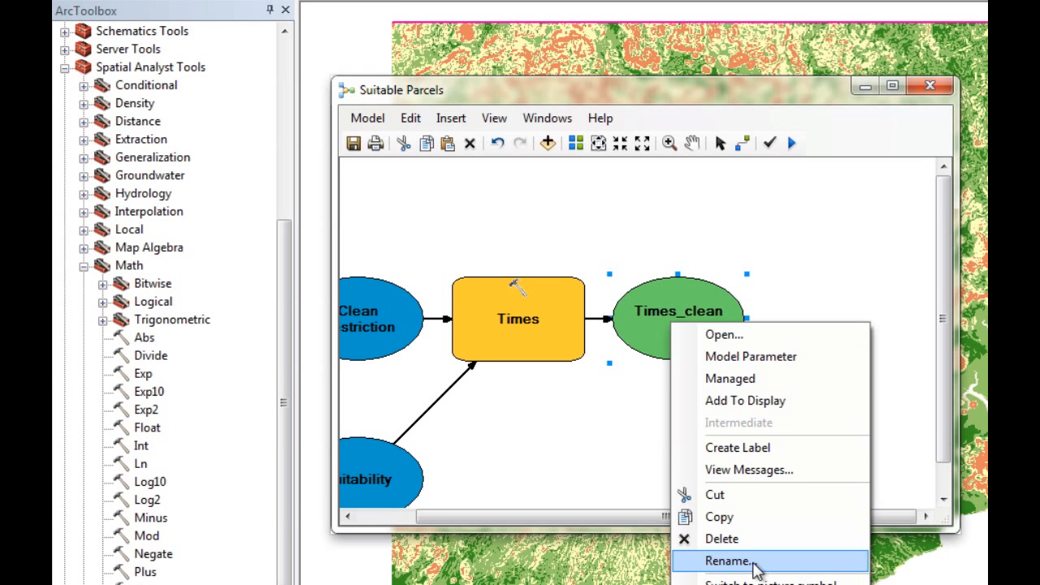
pyautogui.click(754, 559)
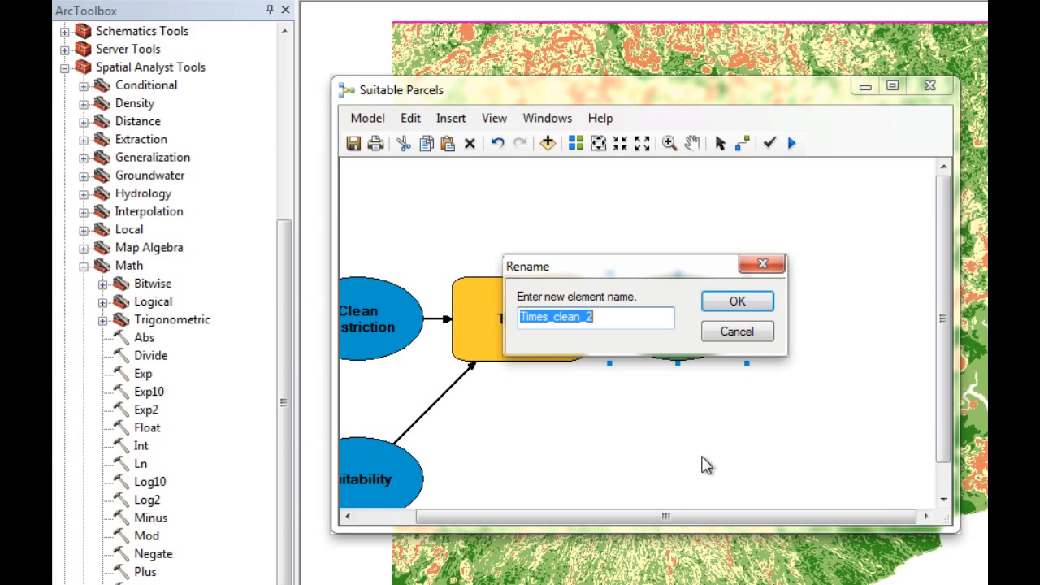
pyautogui.write('Final Suitability')
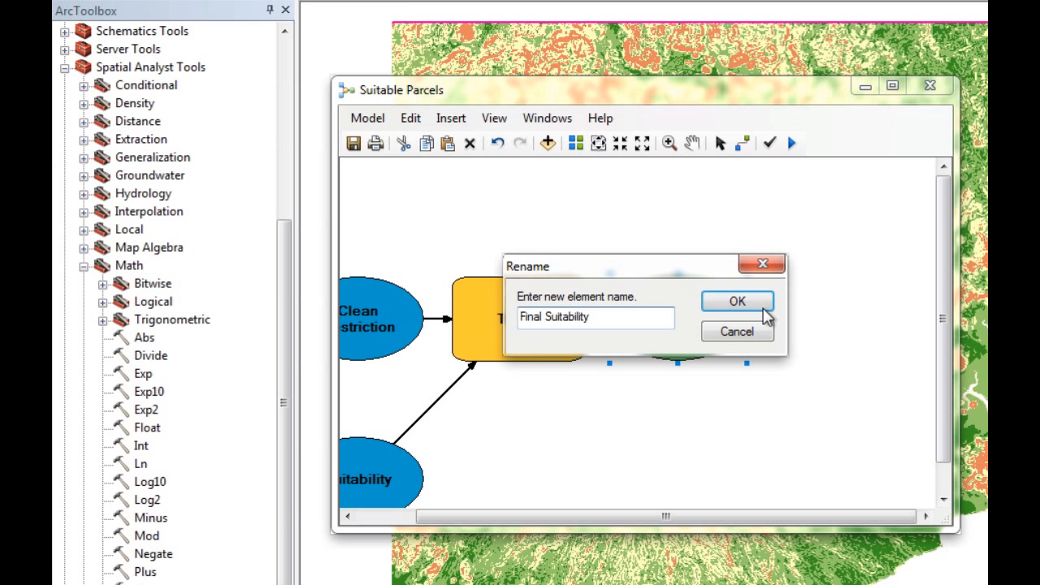
pyautogui.click(738, 301)
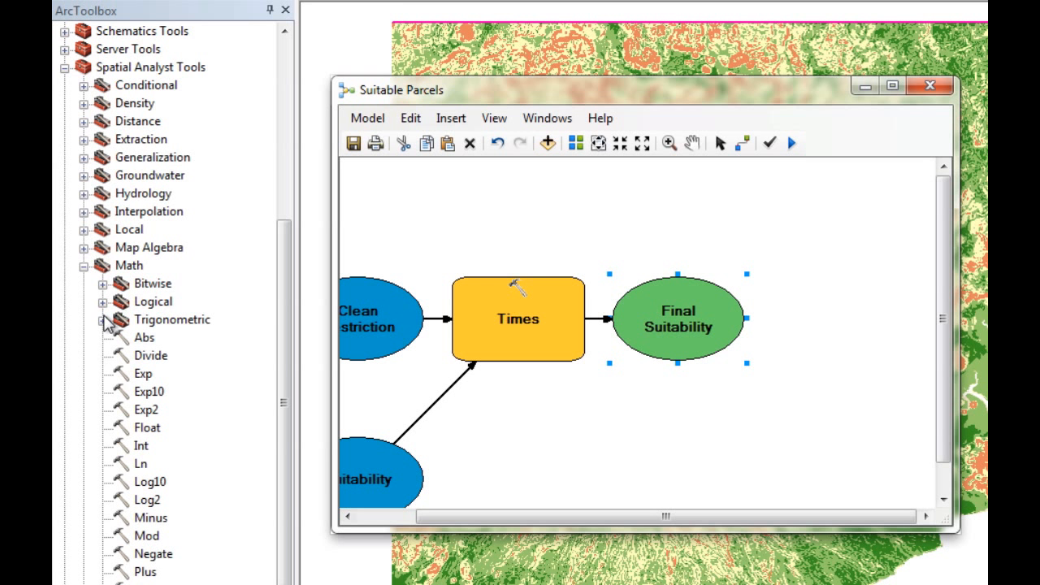
# Add the Set Null tool from the Spatial Analyst Conditional toolset to the model and open its parameters.
pyautogui.click(84, 266)
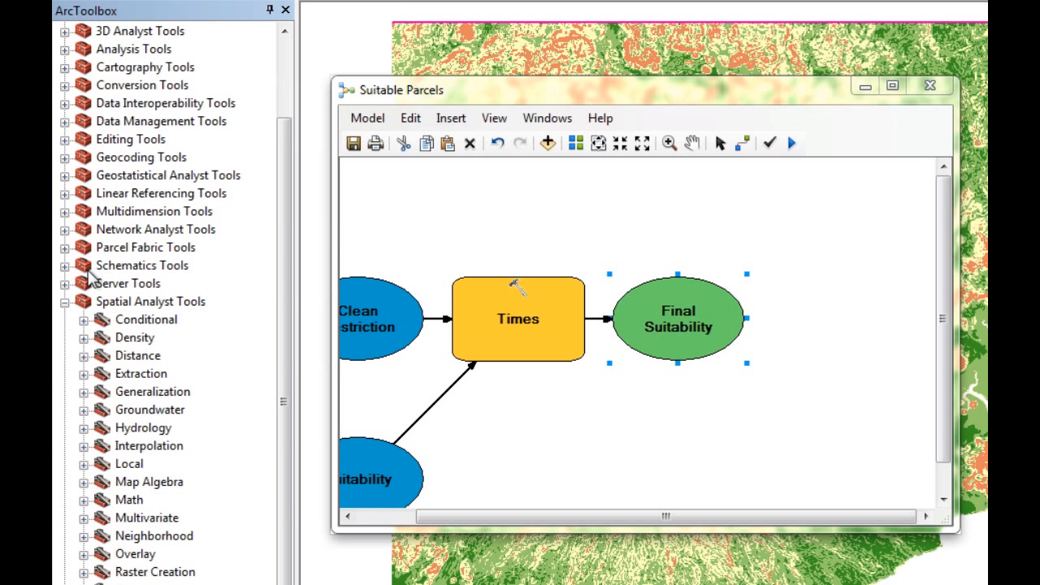
pyautogui.click(83, 320)
pyautogui.moveTo(146, 373); pyautogui.dragTo(815, 390)
pyautogui.doubleClick(809, 415)
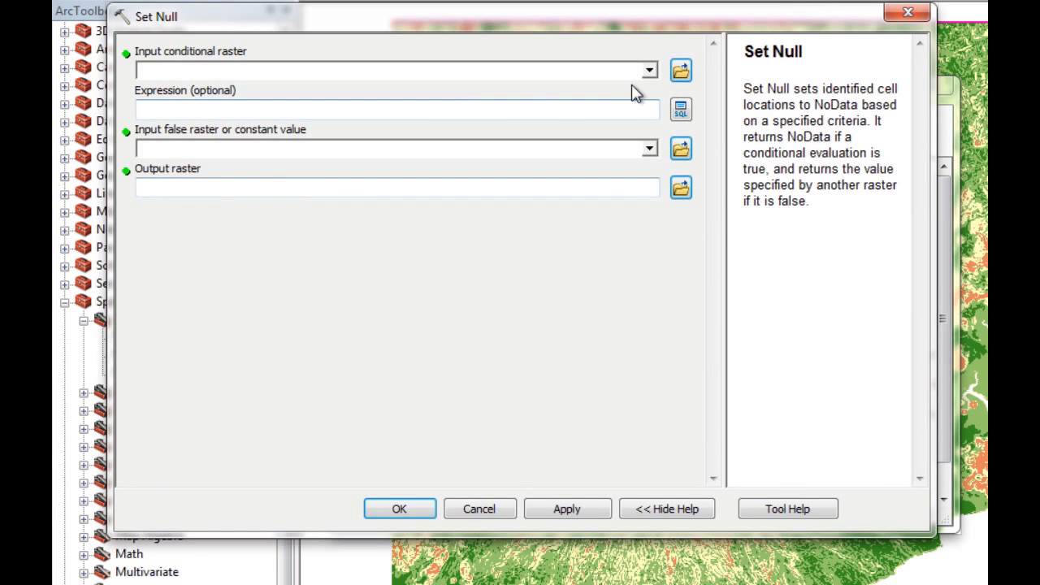
# Set Final Suitability as the conditional raster of the Set Null tool and build the expression VALUE < 5.
pyautogui.click(649, 72)
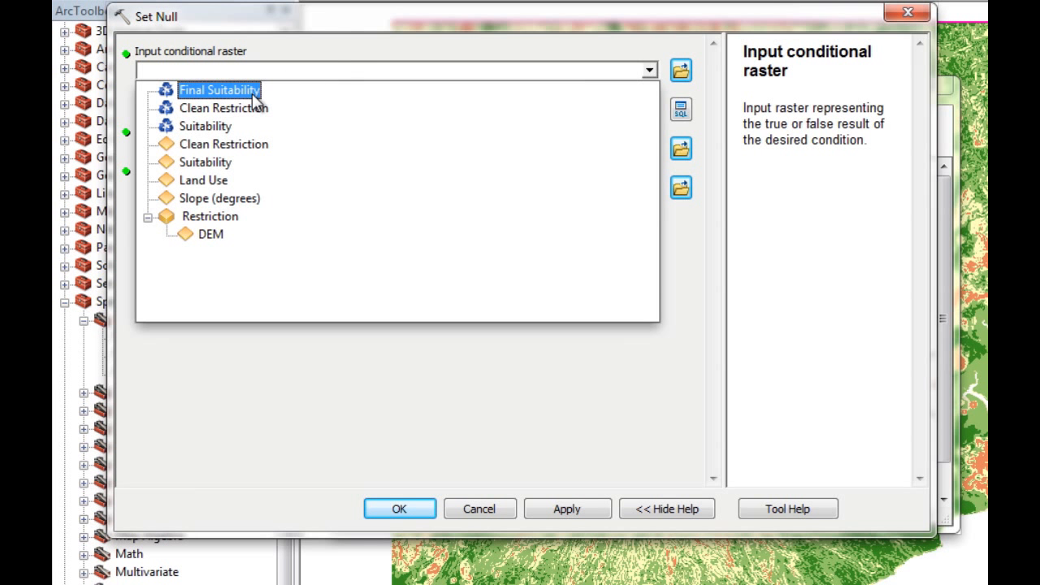
pyautogui.click(204, 91)
pyautogui.click(681, 109)
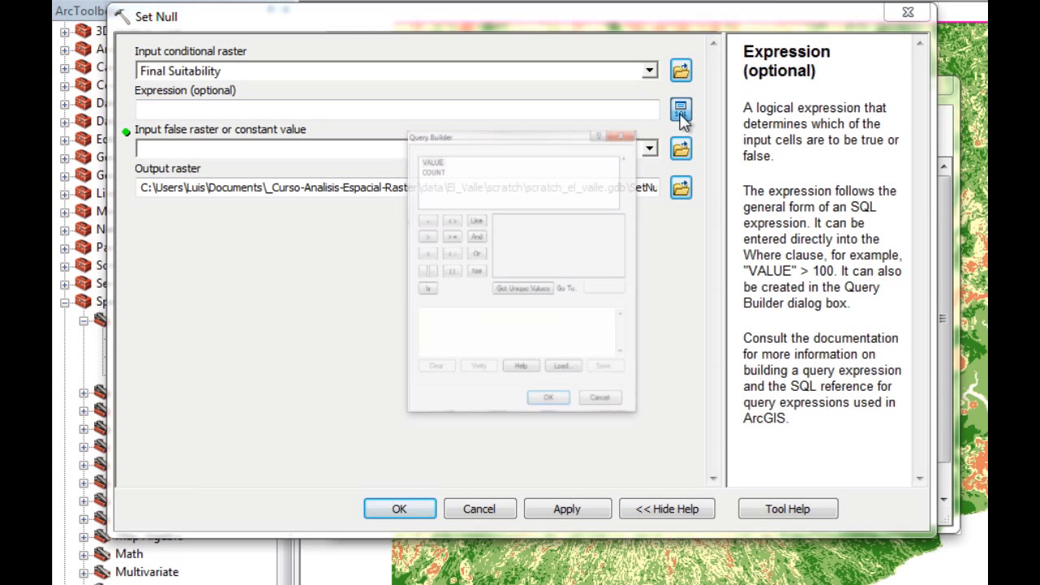
pyautogui.doubleClick(372, 86)
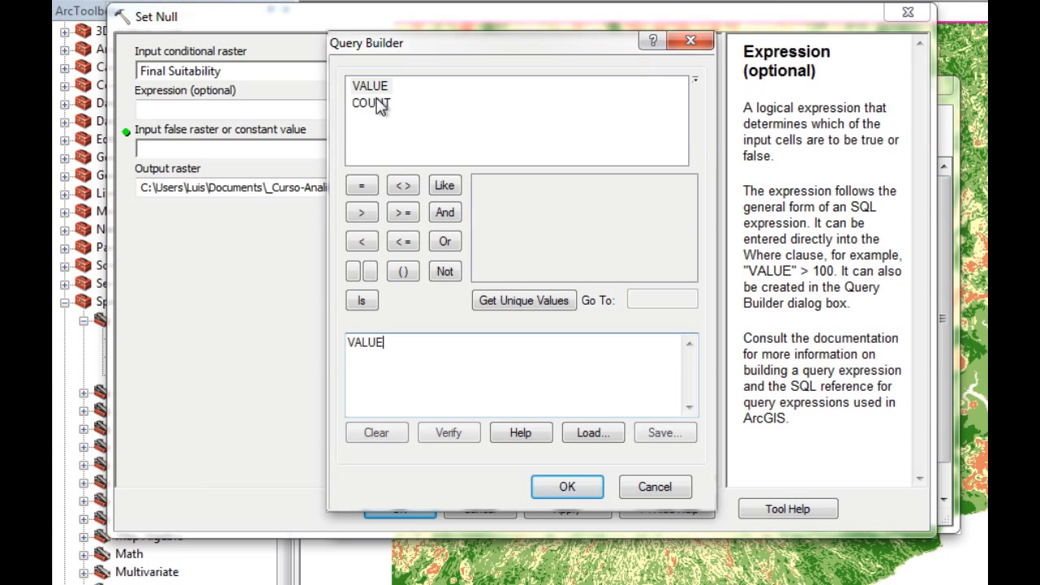
pyautogui.click(364, 240)
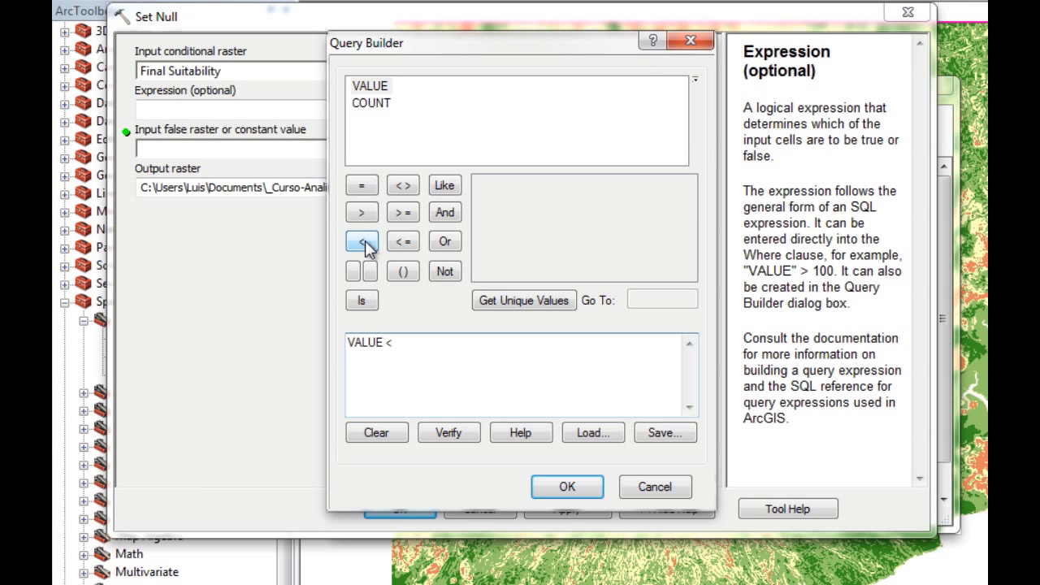
pyautogui.write('5')
pyautogui.click(568, 488)
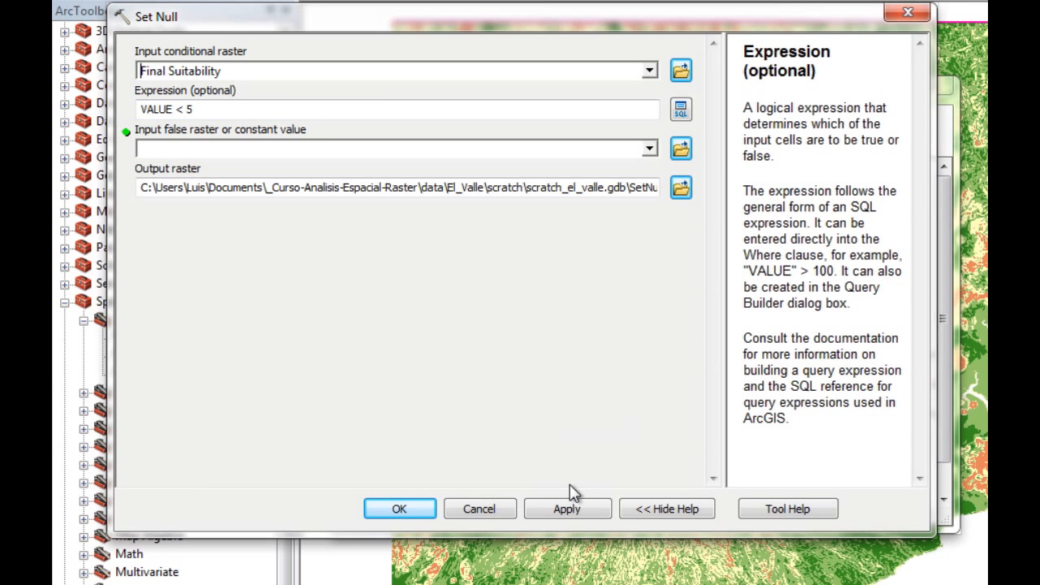
# Set Final Suitability as the false raster of the Set Null tool and apply the parameters, keeping the default output raster.
pyautogui.click(649, 152)
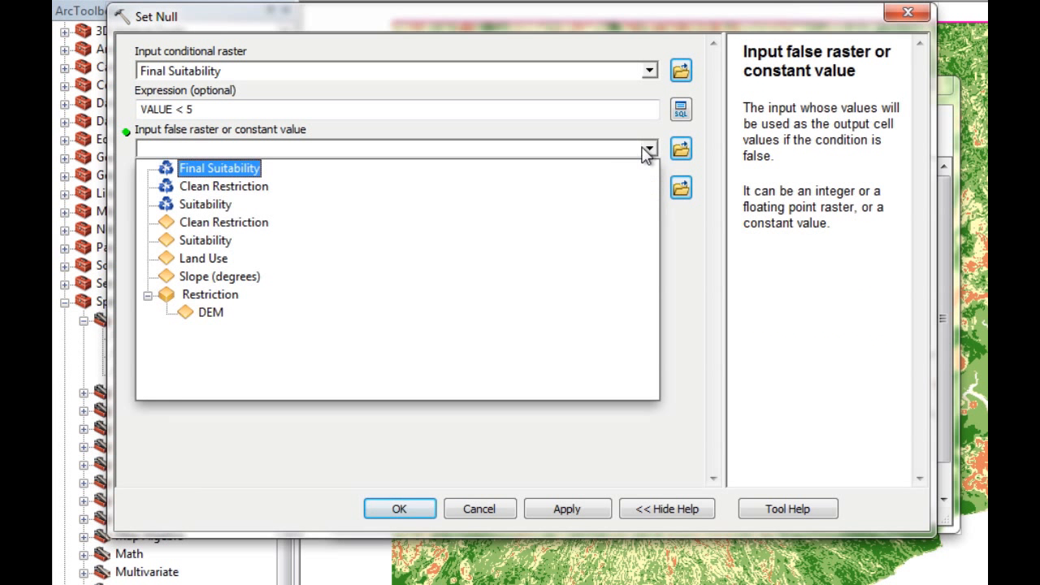
pyautogui.click(233, 172)
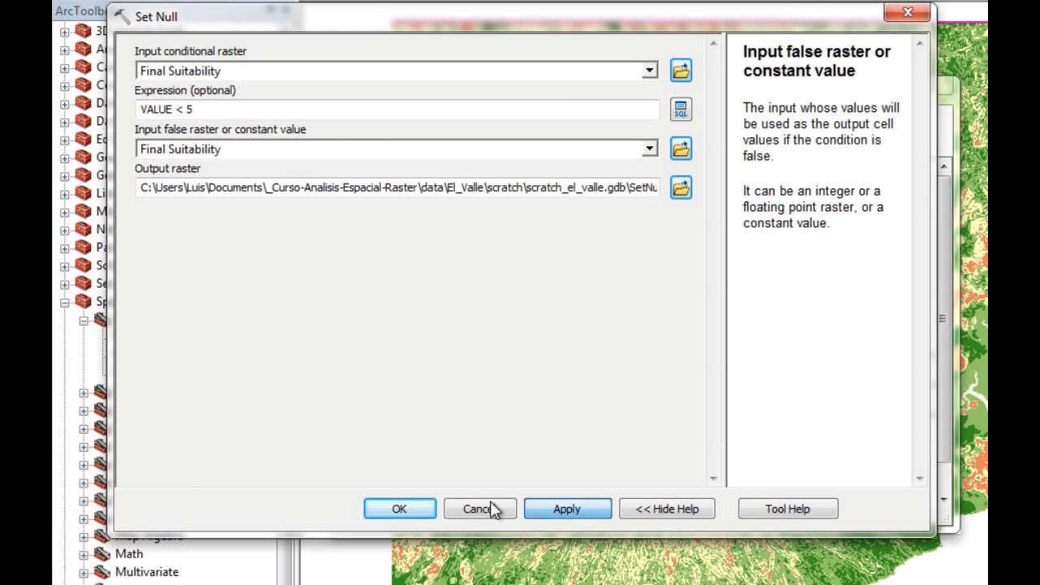
pyautogui.click(420, 509)
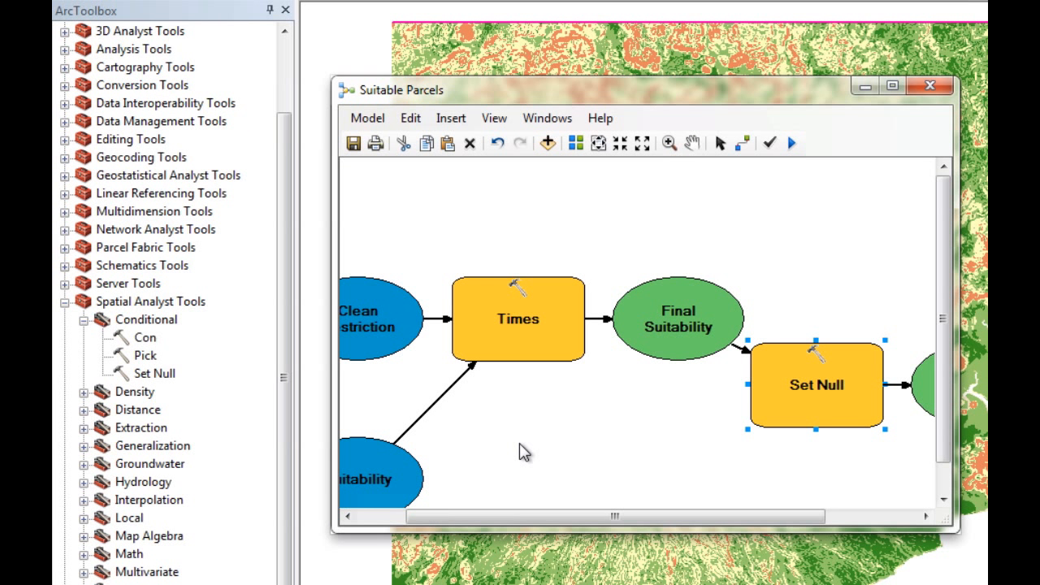
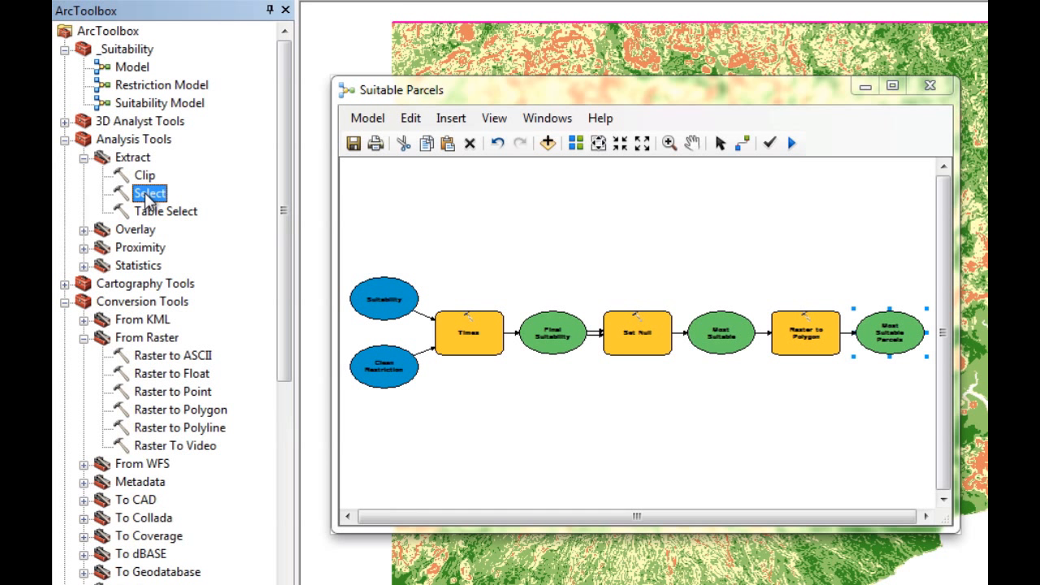
# Add the Select tool from the Analysis Extract toolset to the model and set Most Suitable Parcels as its input features.
pyautogui.moveTo(146, 195); pyautogui.dragTo(691, 435)
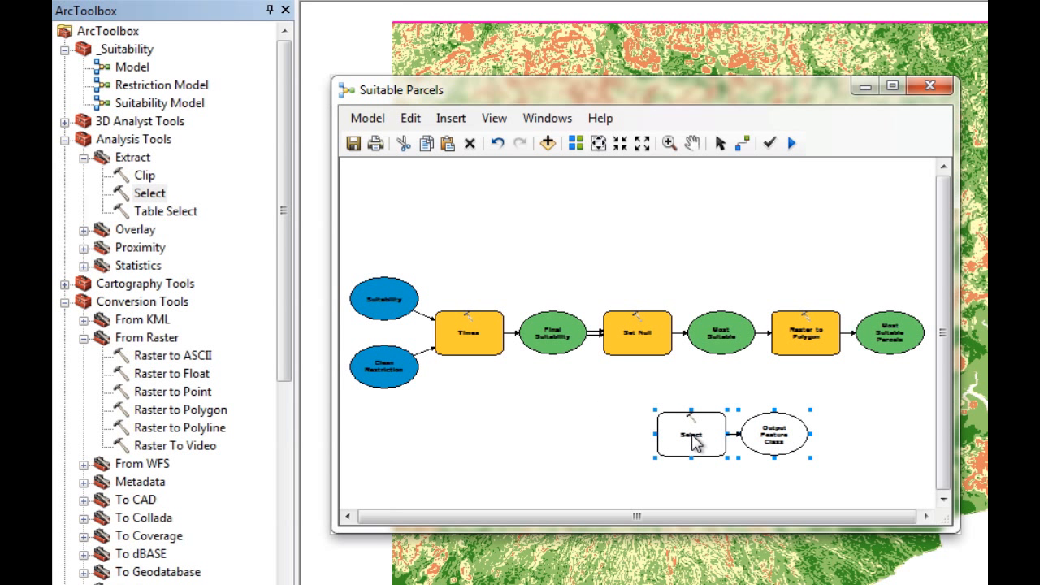
pyautogui.click(691, 433)
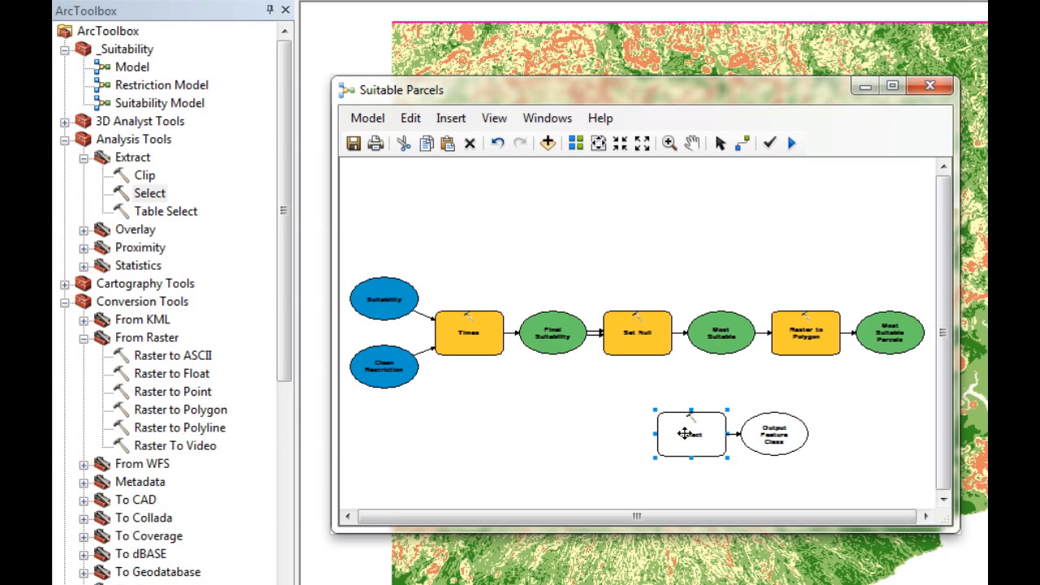
pyautogui.doubleClick(692, 435)
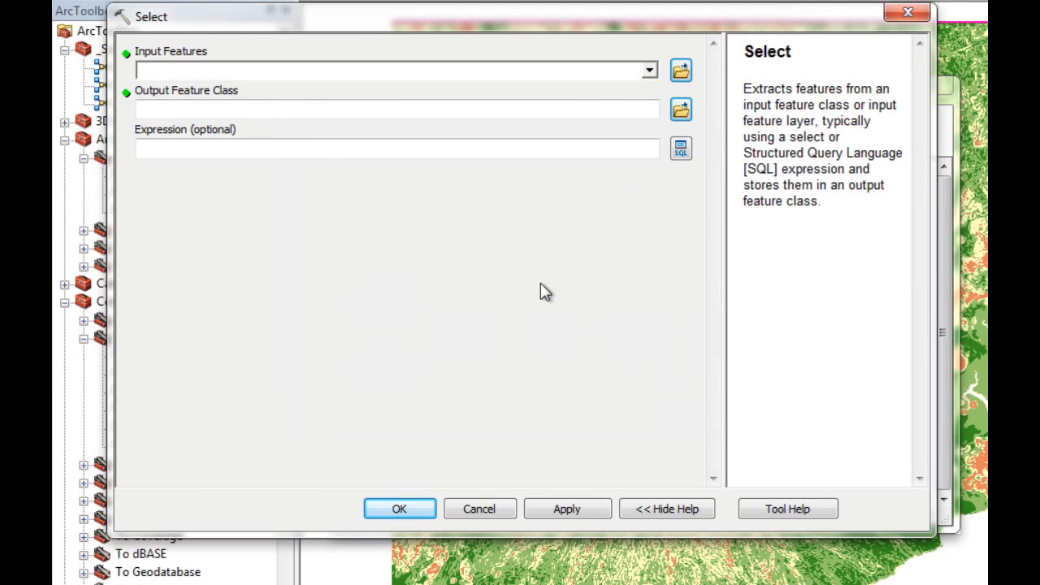
pyautogui.click(650, 72)
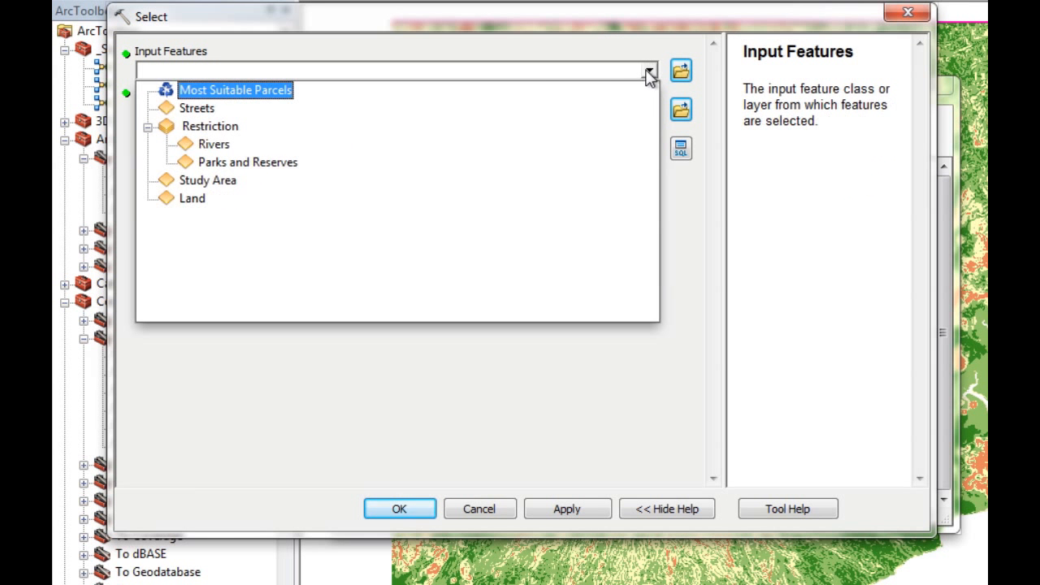
pyautogui.click(248, 94)
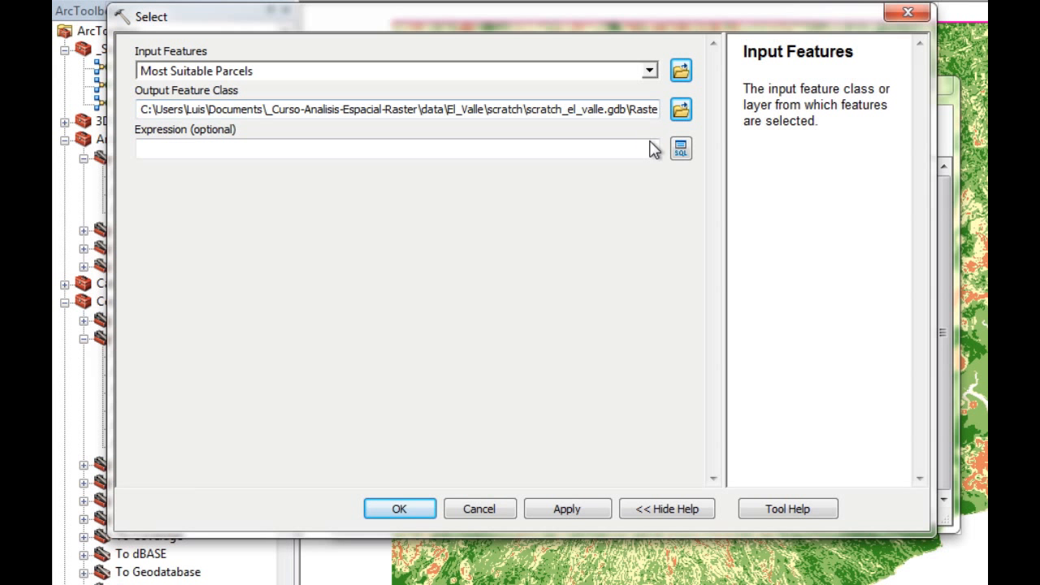
# Build the expression Shape_Area >= 100000 for the Select tool and apply its parameters with the default output feature class.
pyautogui.click(680, 148)
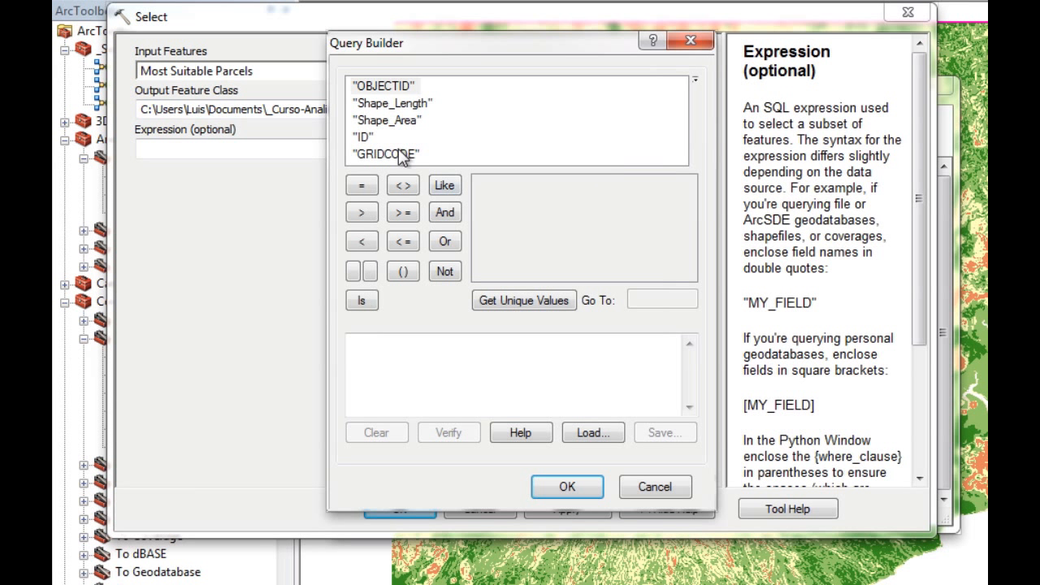
pyautogui.doubleClick(397, 122)
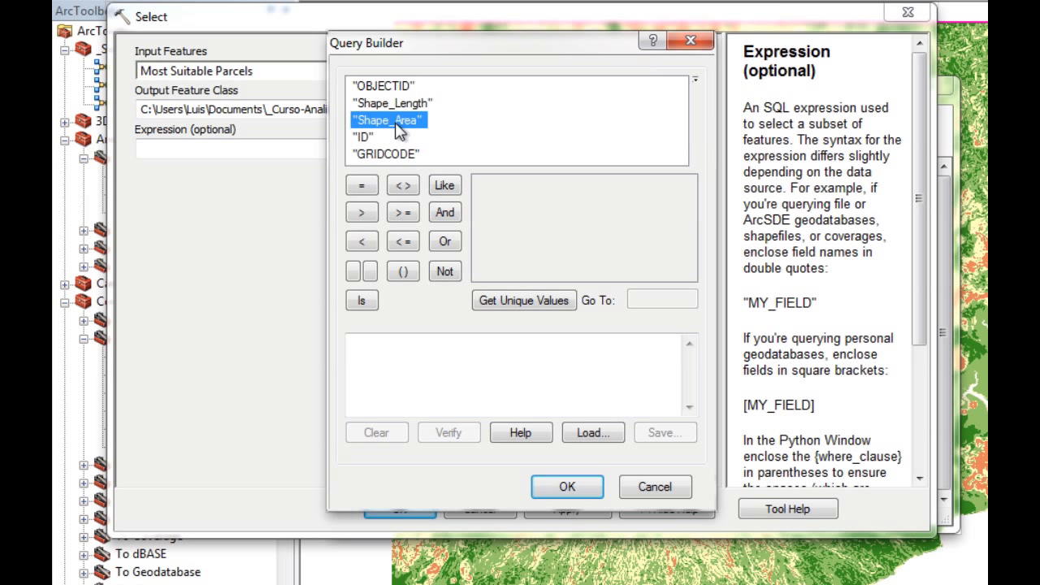
pyautogui.click(403, 214)
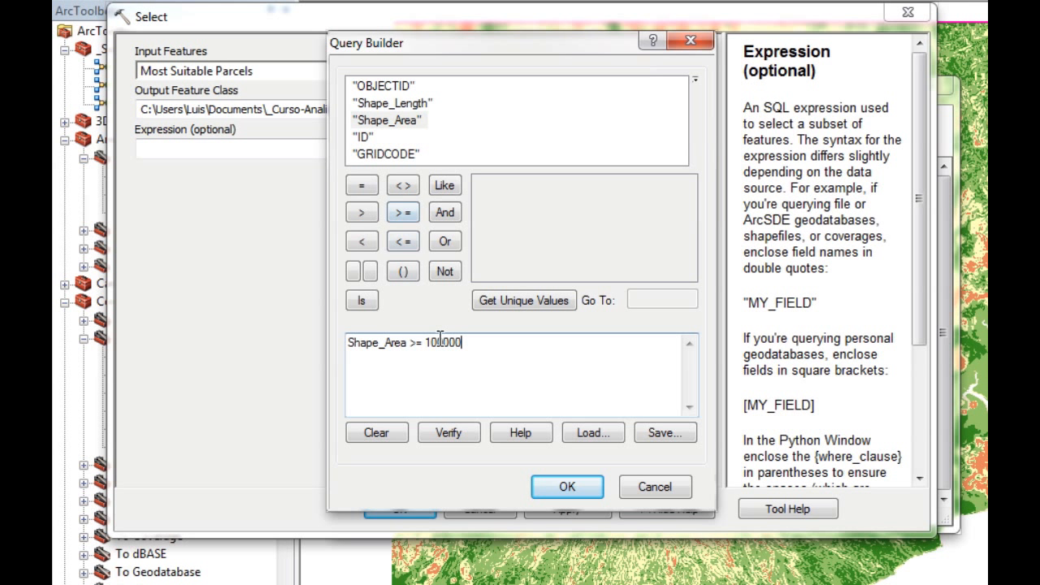
pyautogui.click(588, 491)
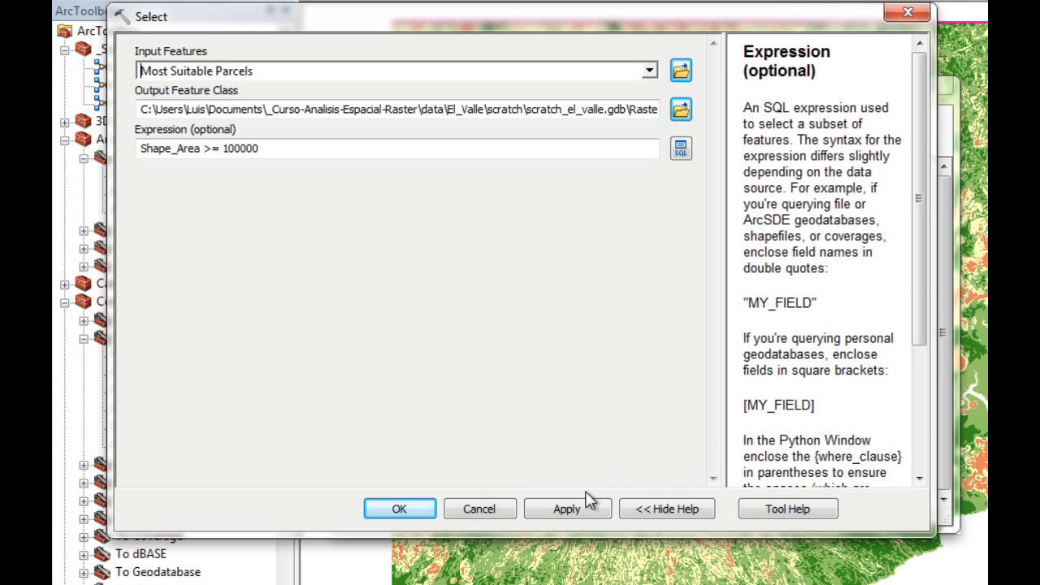
pyautogui.click(414, 511)
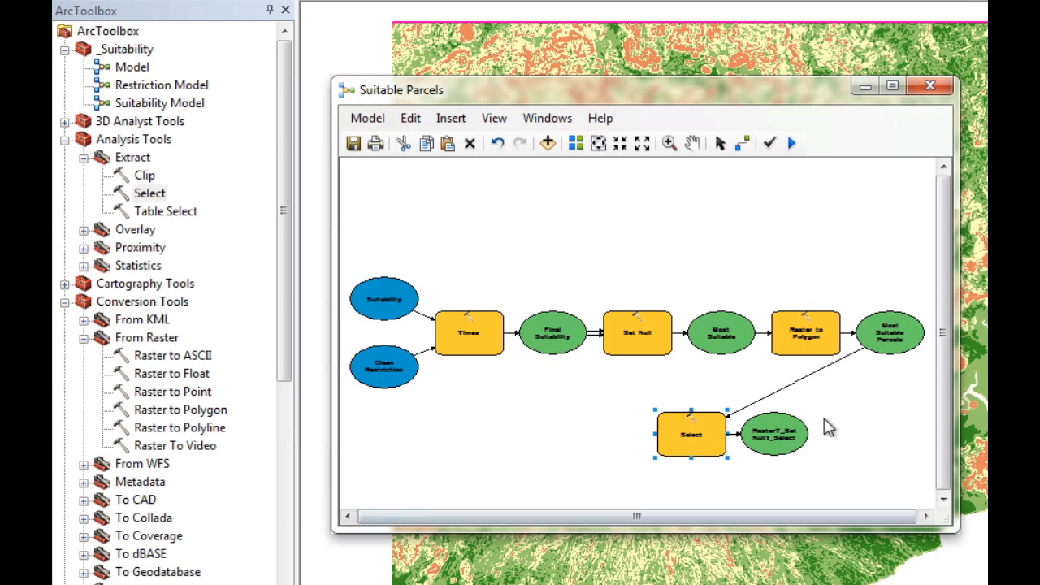
# Rename the output element of the Select tool as Most Suitable Parcels above 10Ha.
pyautogui.rightClick(791, 431)
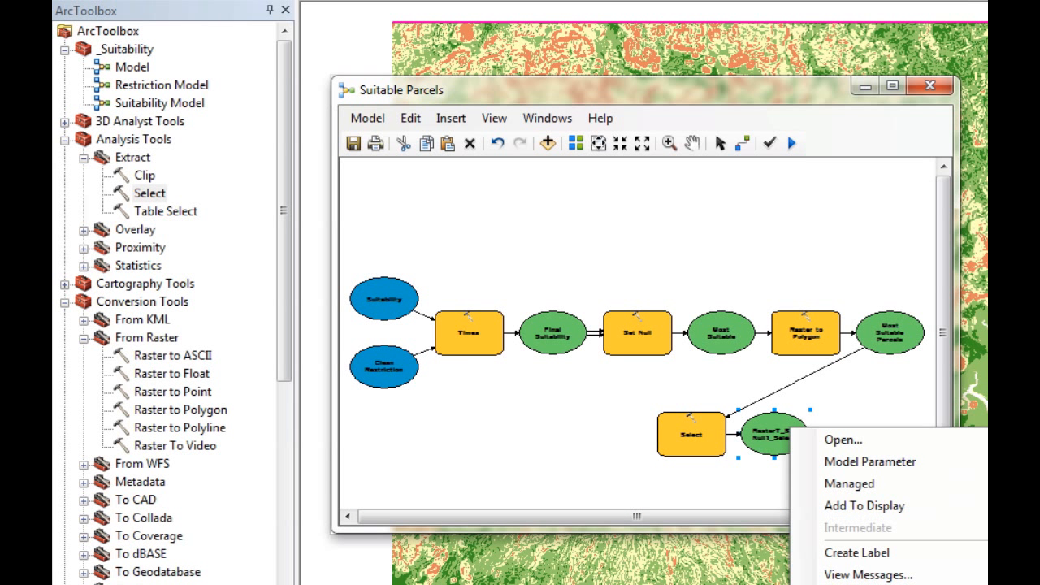
pyautogui.click(845, 584)
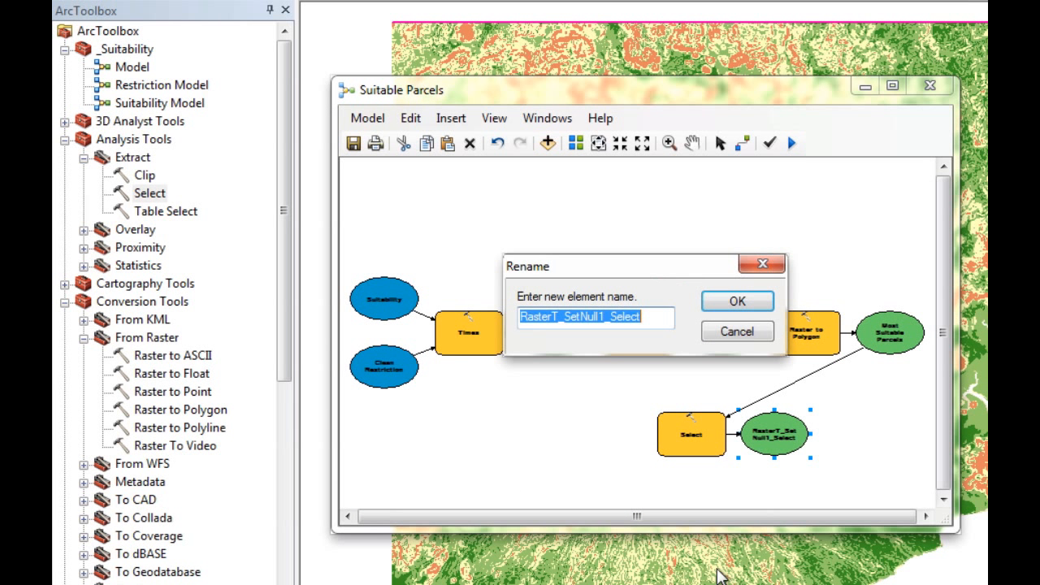
pyautogui.write('Most')
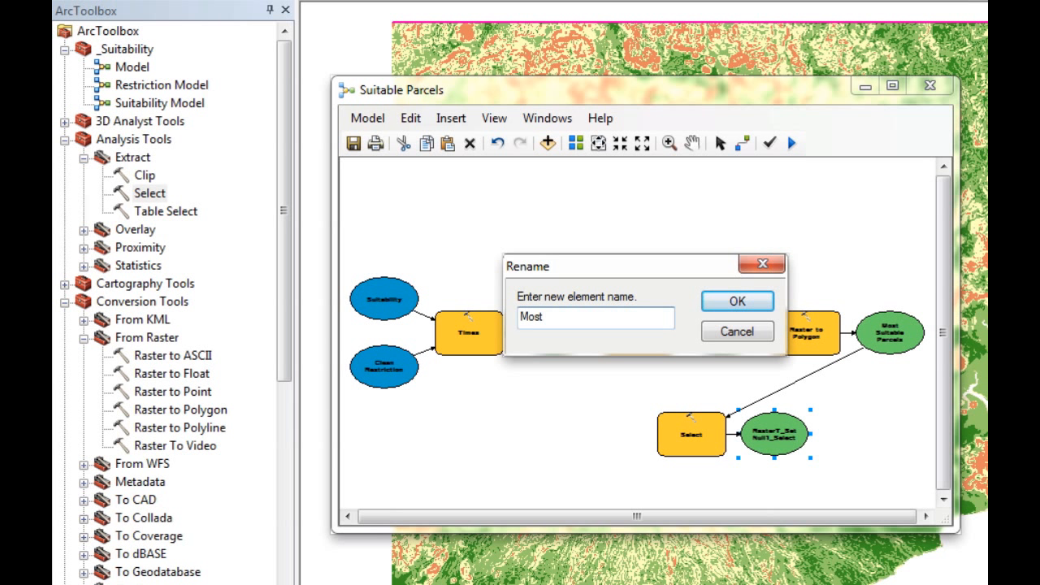
pyautogui.write(' Suitable Parceles ab')
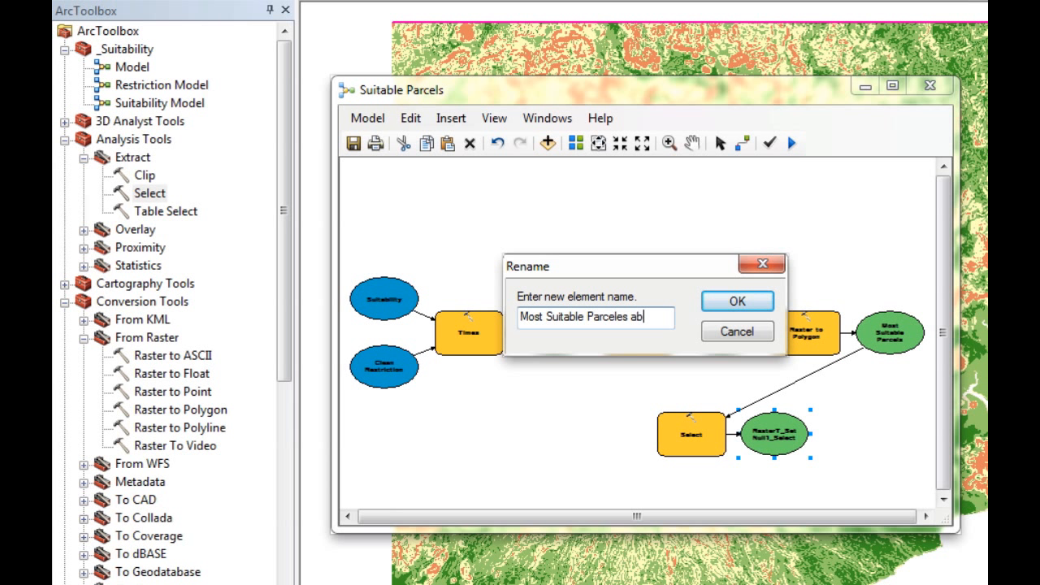
pyautogui.press('BackSpace')
pyautogui.press('BackSpace')
pyautogui.write('10Ha')
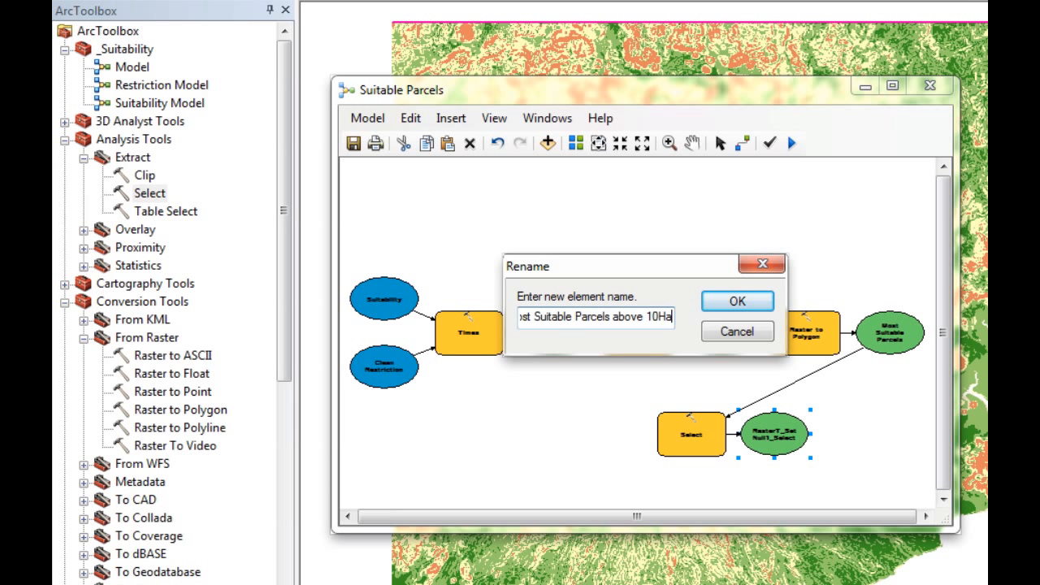
pyautogui.click(737, 302)
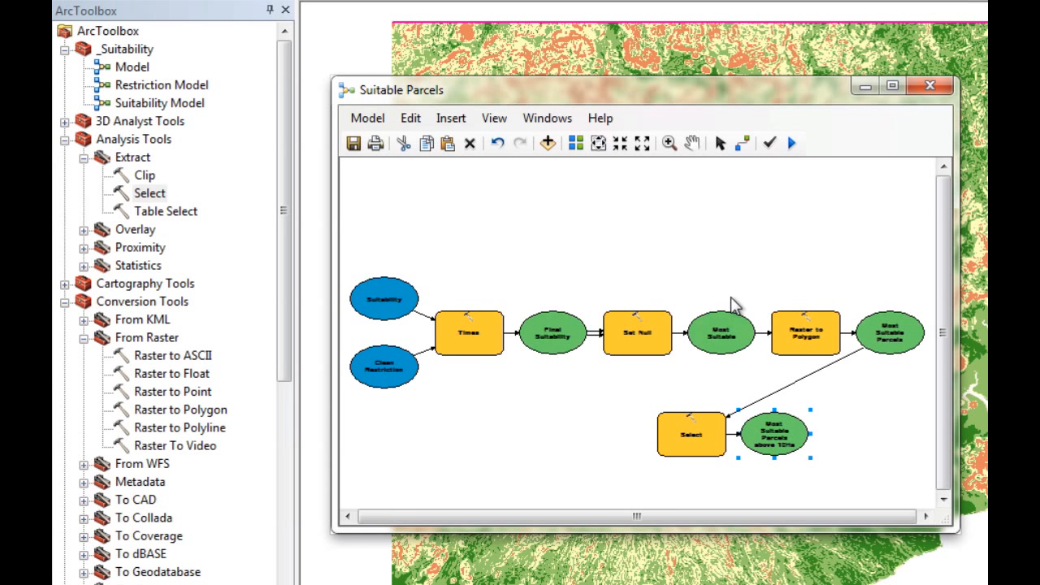
# Save the Suitable Parcels model and run it from the Select tool, closing the progress report once it completes.
pyautogui.click(353, 142)
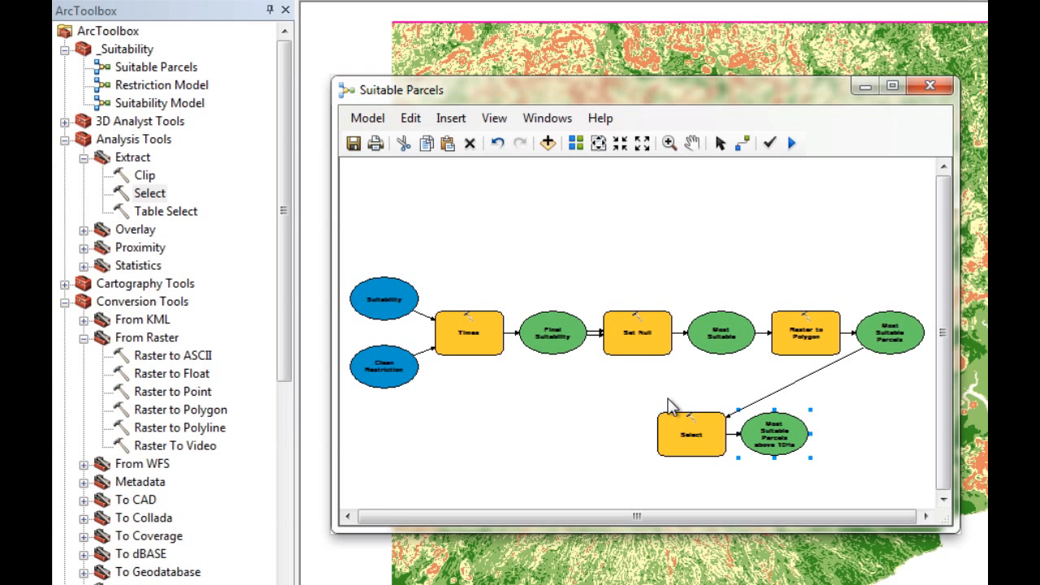
pyautogui.click(682, 436)
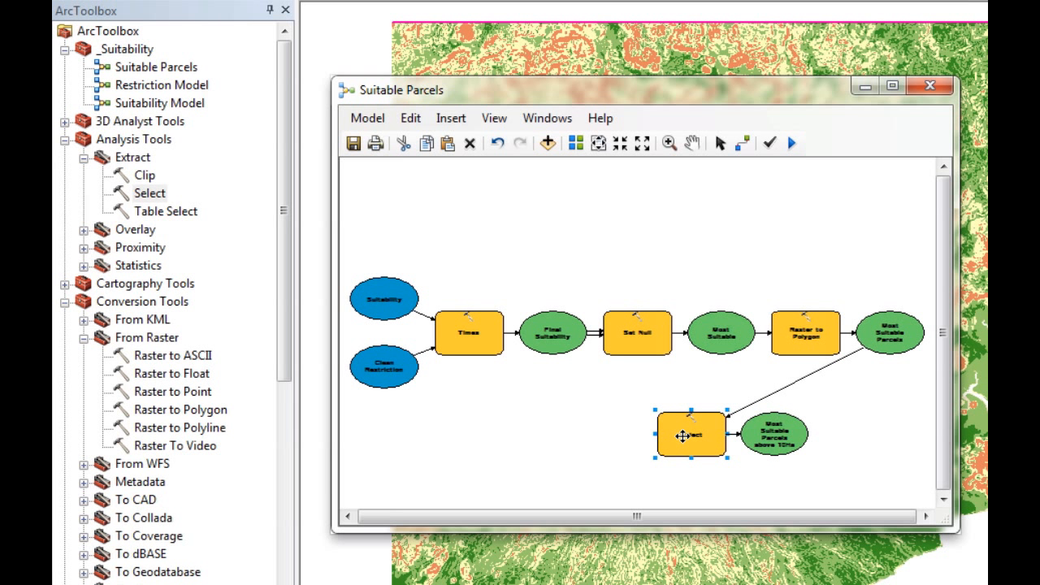
pyautogui.rightClick(682, 436)
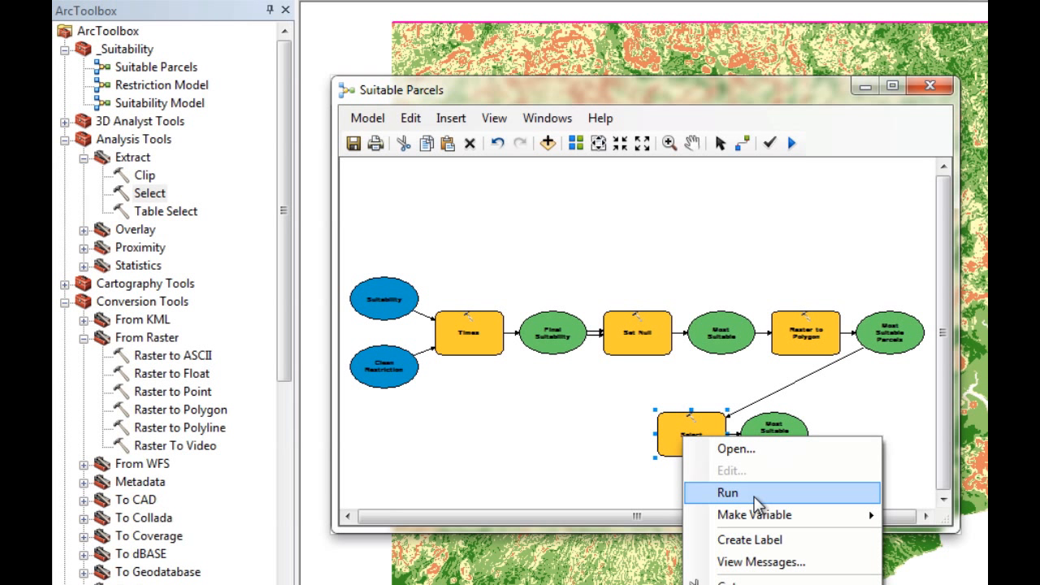
pyautogui.click(728, 493)
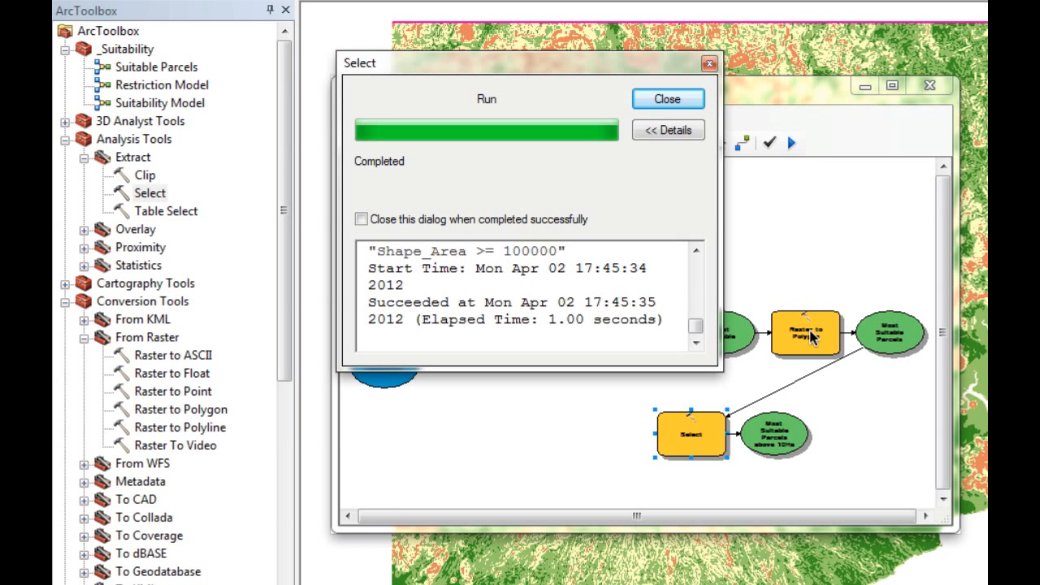
pyautogui.click(673, 107)
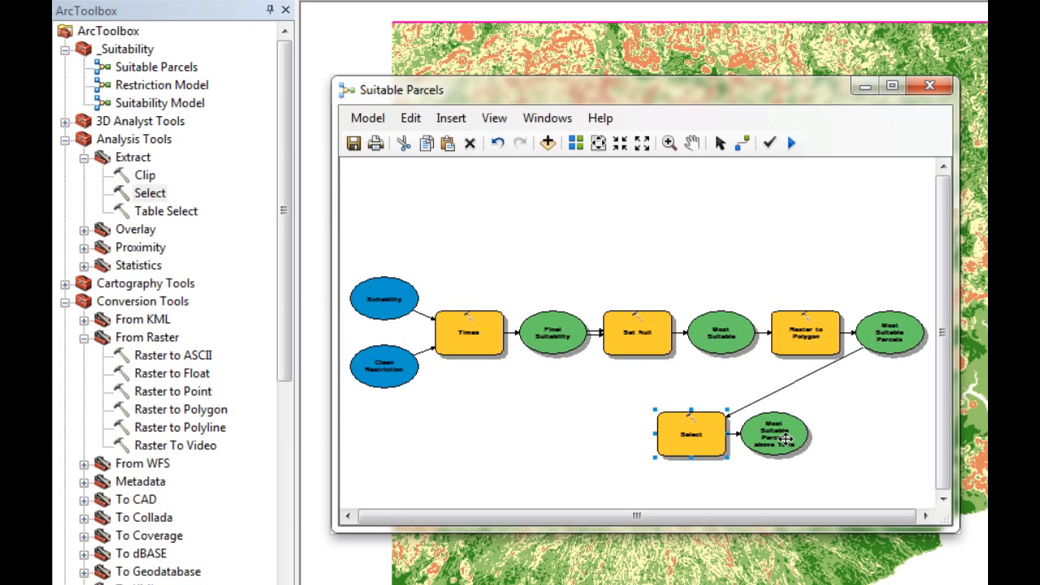
# Add the Most Suitable Parcels above 10Ha output to the map display.
pyautogui.click(792, 444)
pyautogui.rightClick(792, 444)
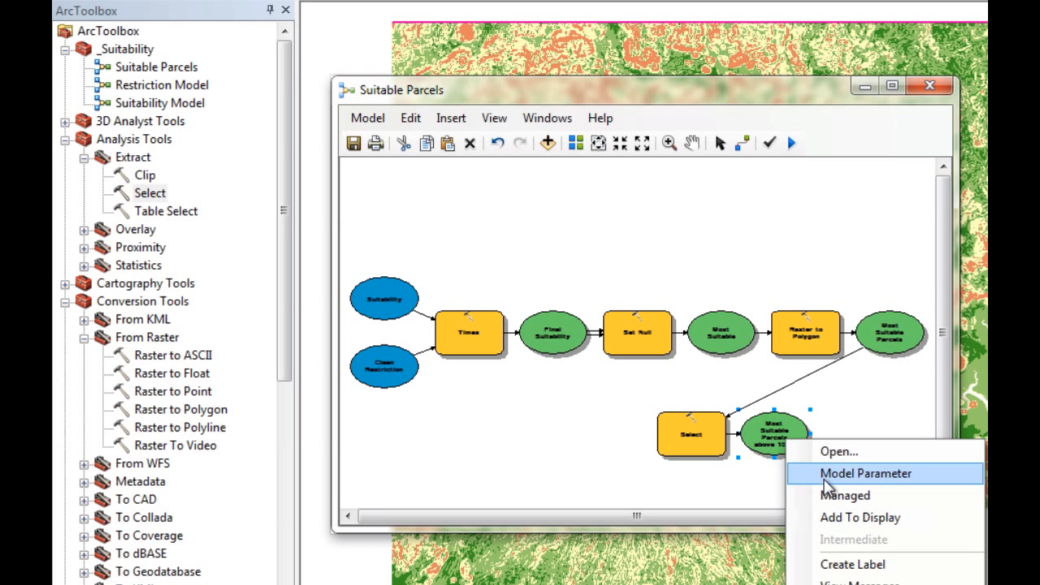
pyautogui.click(833, 520)
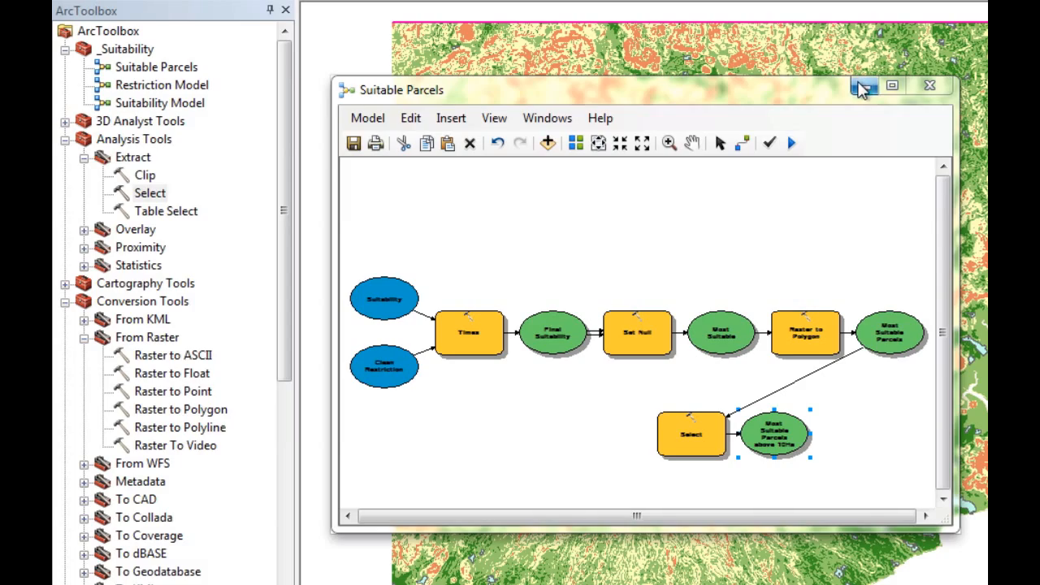
# Minimize the model window and hide the Suitability layer on the map.
pyautogui.click(864, 86)
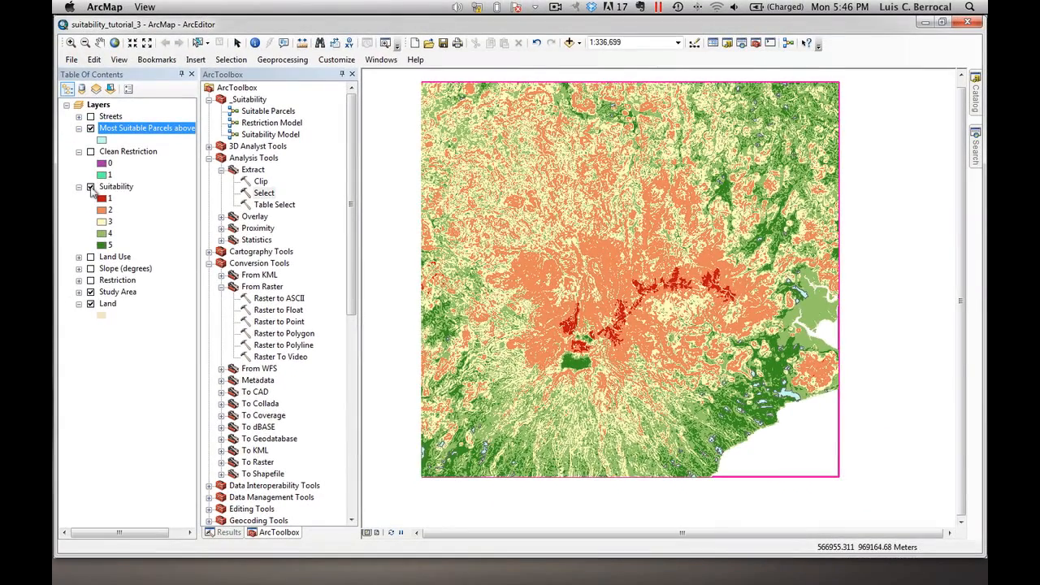
pyautogui.click(94, 186)
pyautogui.click(91, 187)
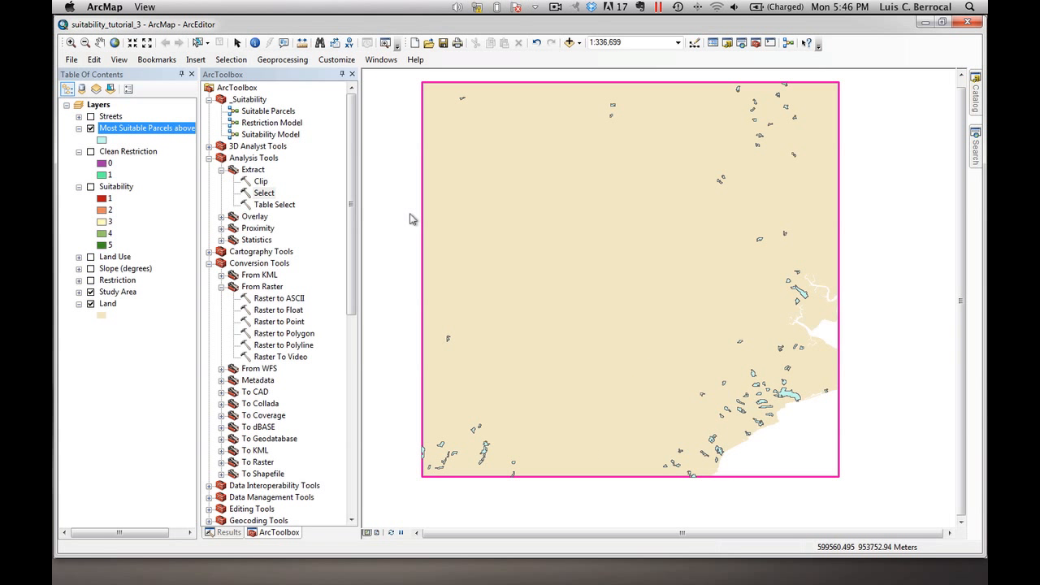
# Open the attribute table of the Most Suitable Parcels above 10Ha layer and sort it by Shape_Area in descending order.
pyautogui.rightClick(143, 129)
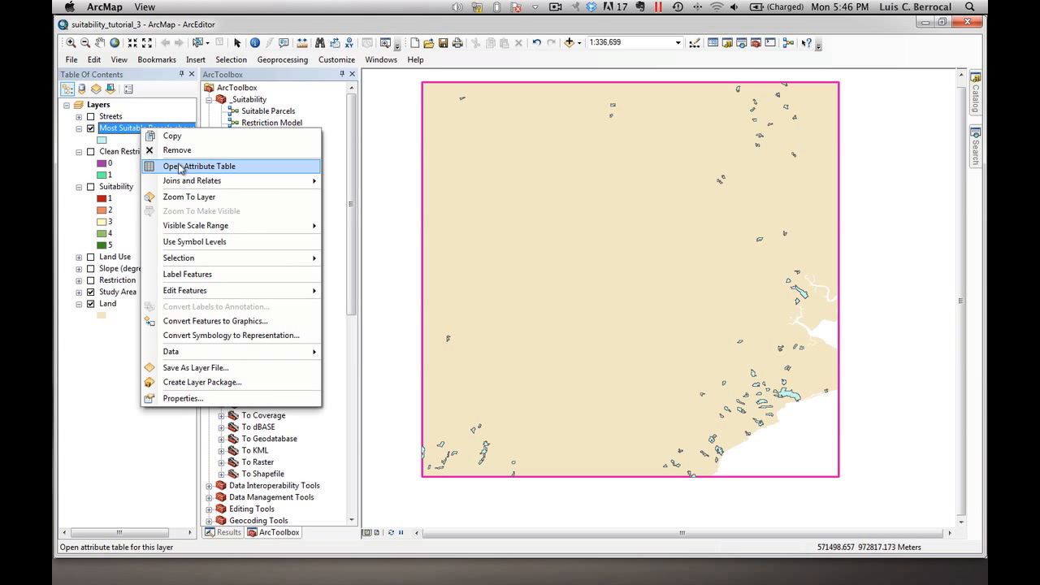
pyautogui.click(180, 167)
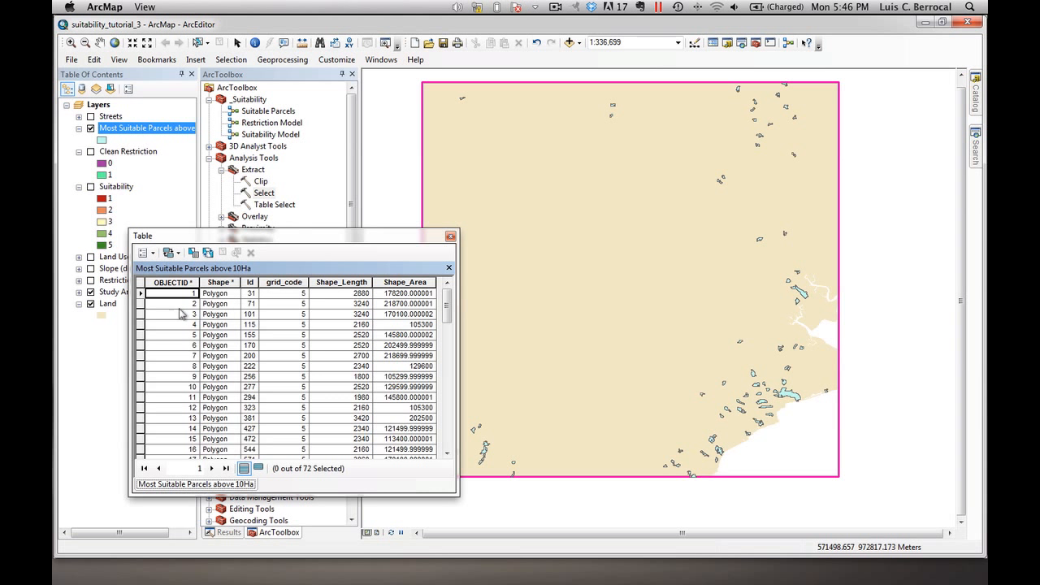
pyautogui.click(418, 282)
pyautogui.rightClick(418, 288)
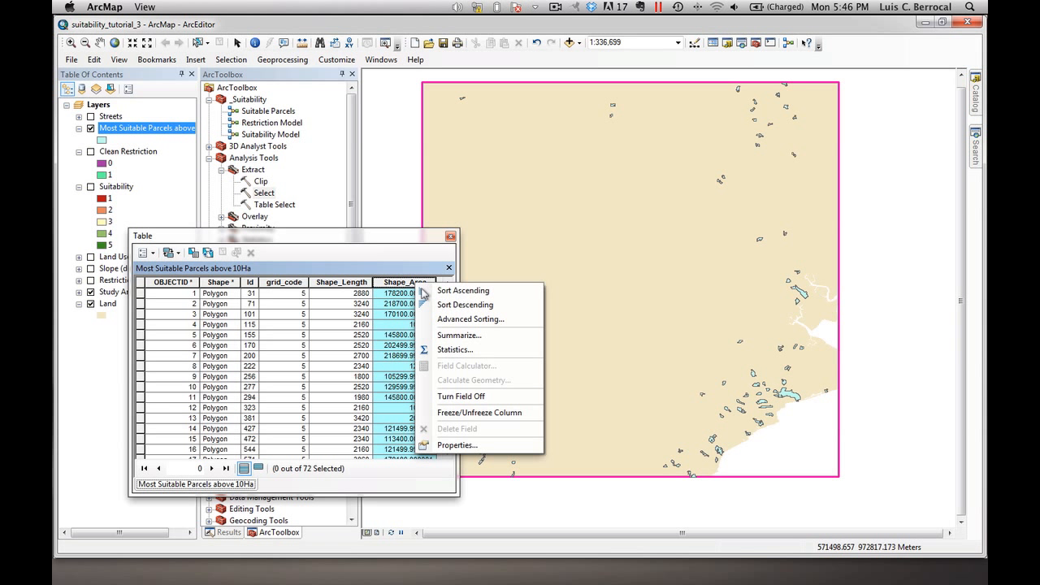
pyautogui.click(443, 306)
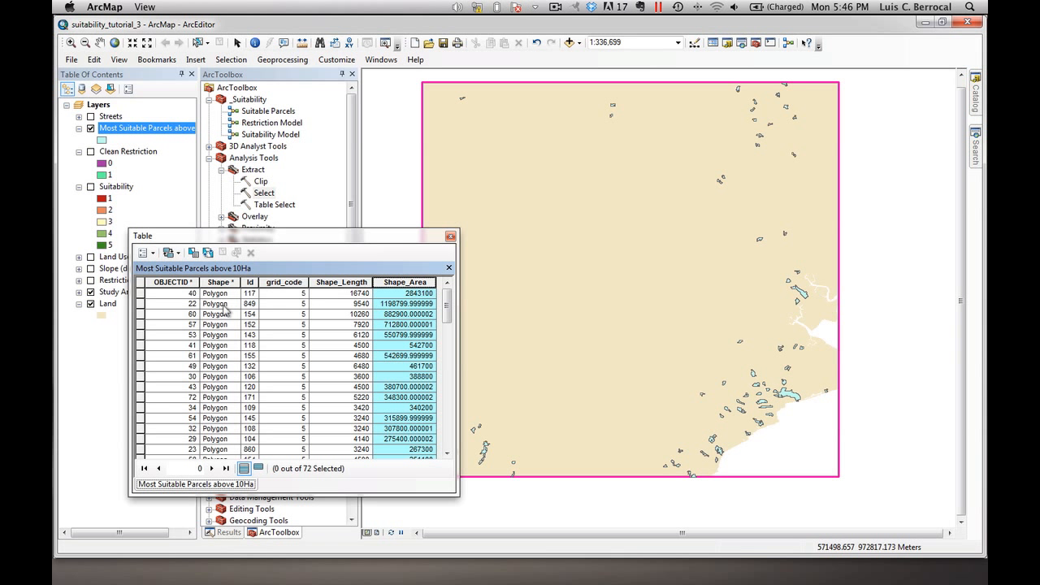
# Select the five largest parcels in the sorted attribute table and reposition the table clear of the map.
pyautogui.moveTo(141, 298); pyautogui.dragTo(140, 334)
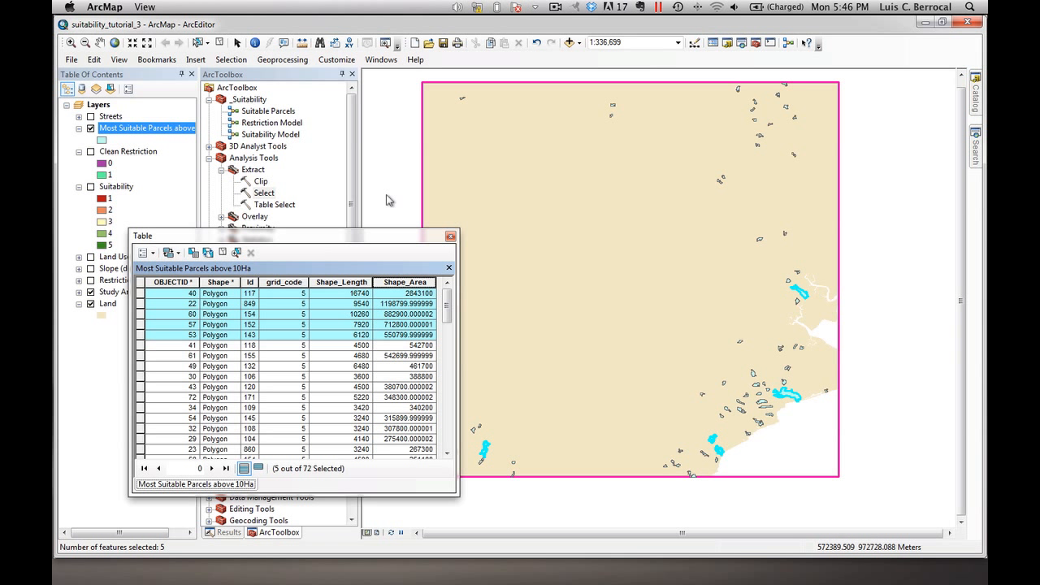
pyautogui.moveTo(366, 241); pyautogui.dragTo(300, 232)
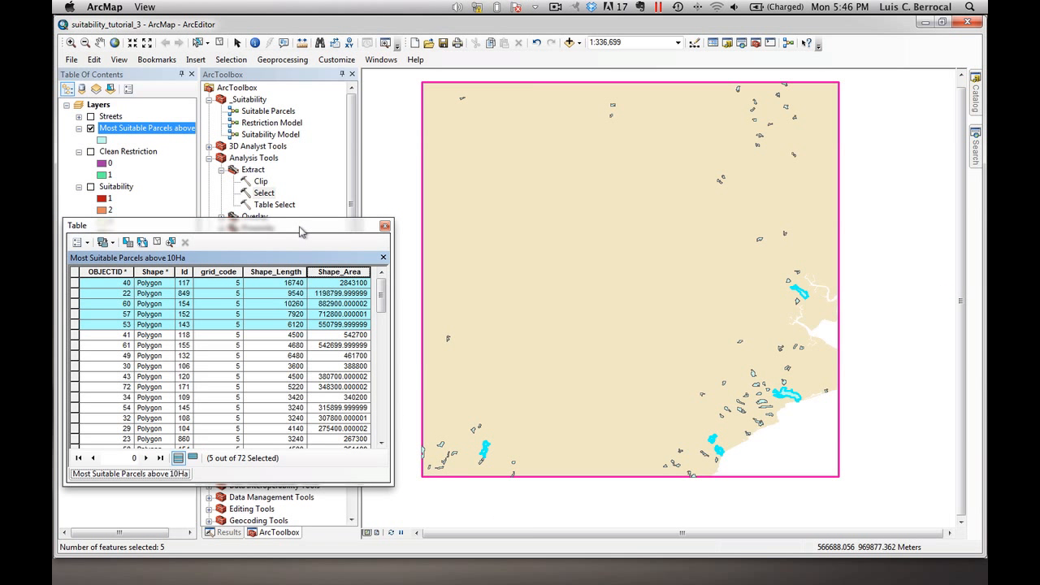
# Zoom in on the selected parcel in the southwest of the study area and show the Suitability layer beneath it.
pyautogui.click(99, 42)
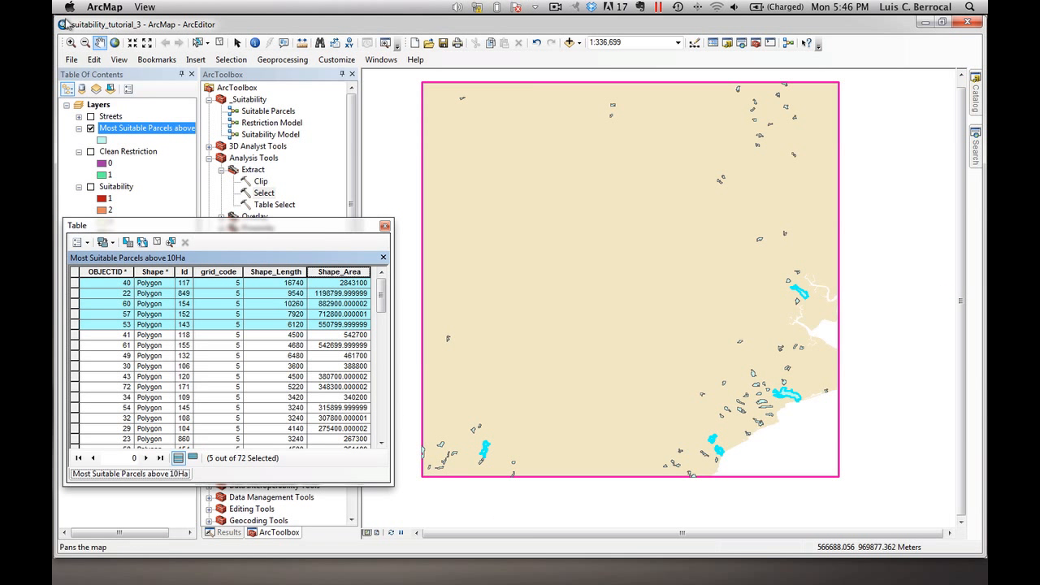
pyautogui.click(71, 42)
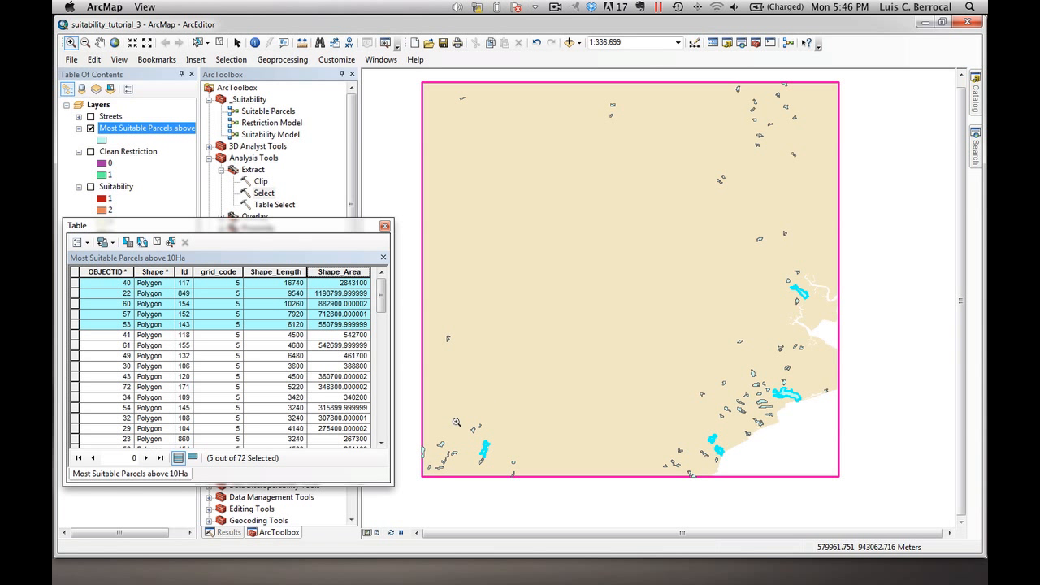
pyautogui.moveTo(456, 422); pyautogui.dragTo(506, 479)
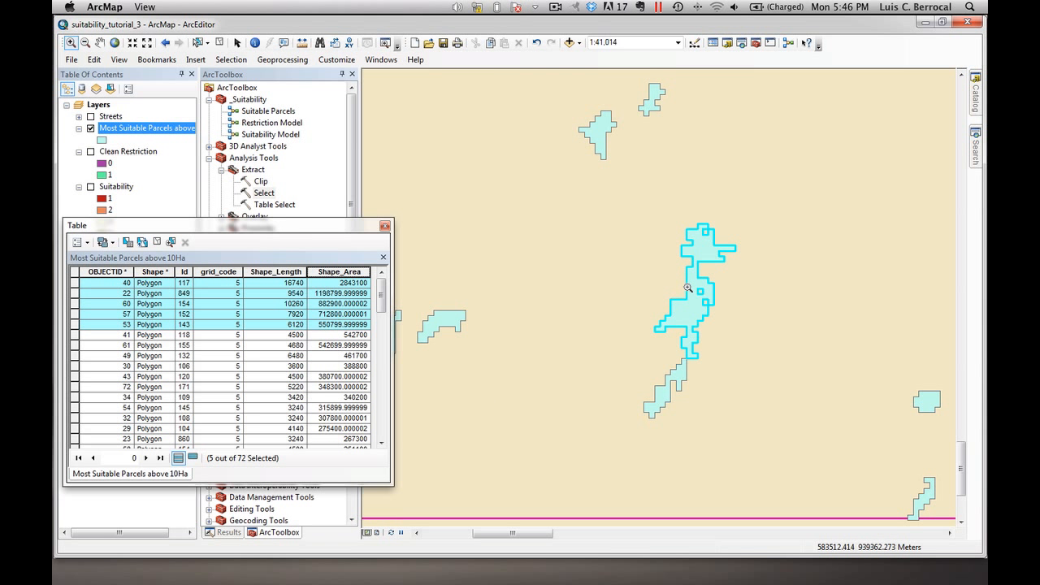
pyautogui.moveTo(359, 227); pyautogui.dragTo(452, 245)
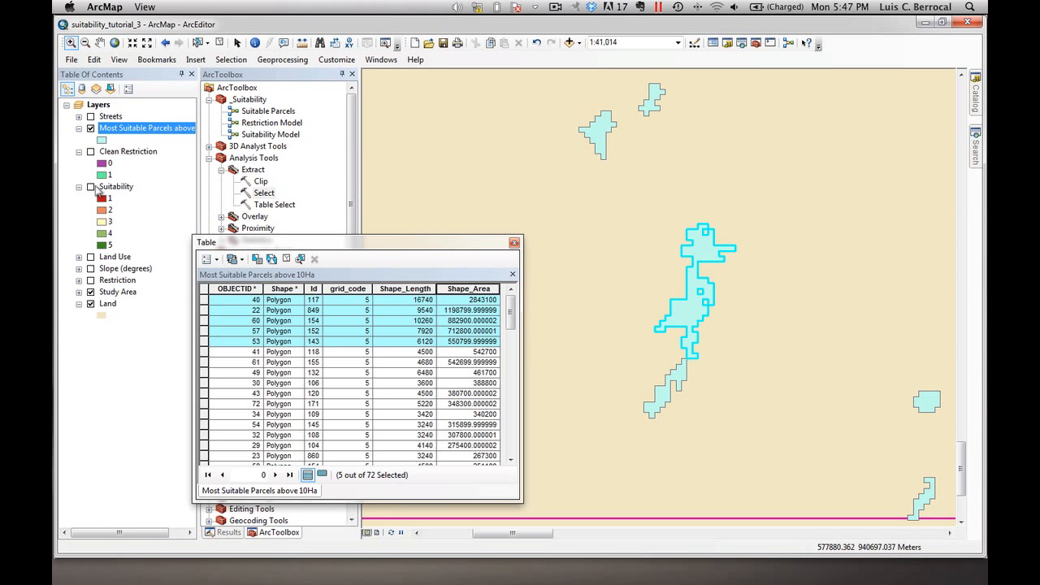
pyautogui.click(93, 187)
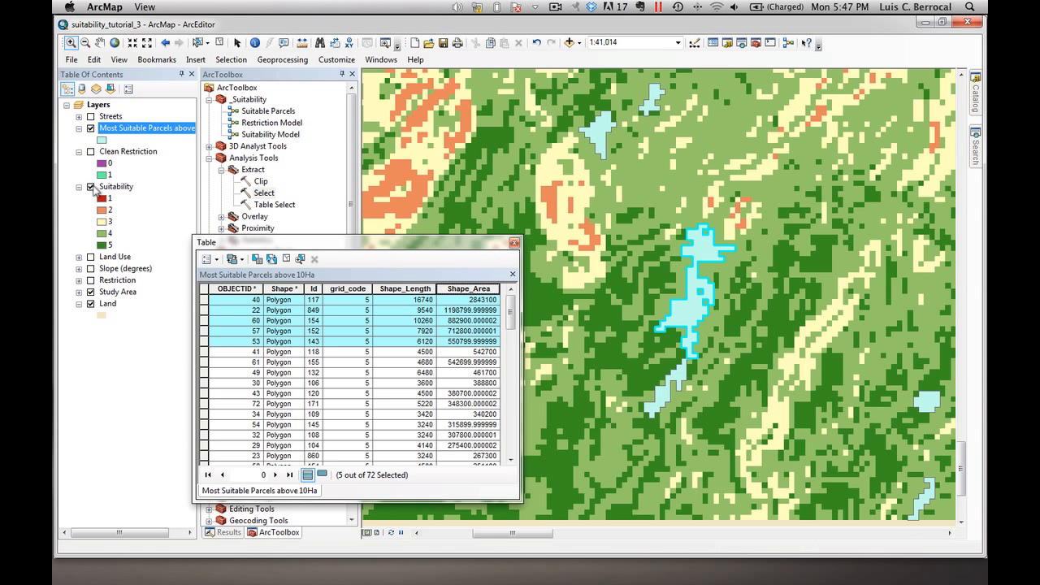